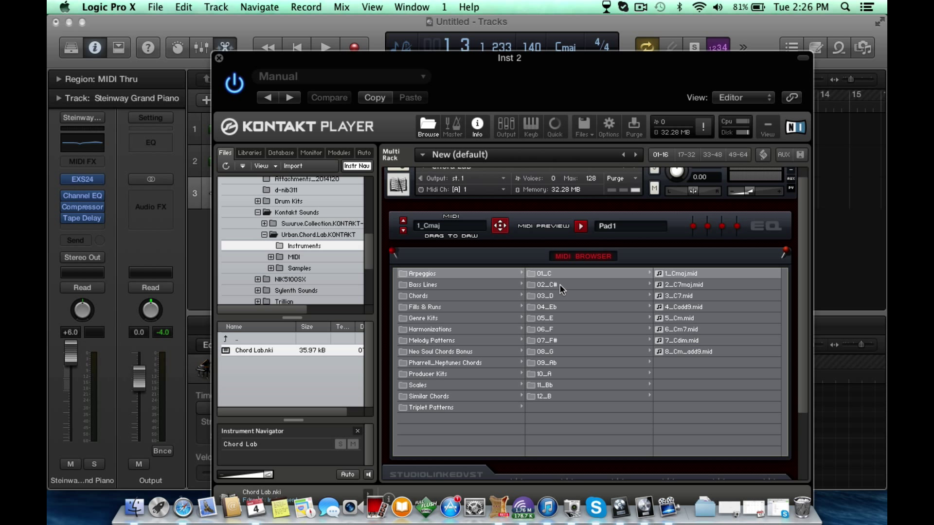
Browse the Arpeggios key folders in the MIDI browser and load 1_Fmaj.mid from the 06_F folder
click(559, 284)
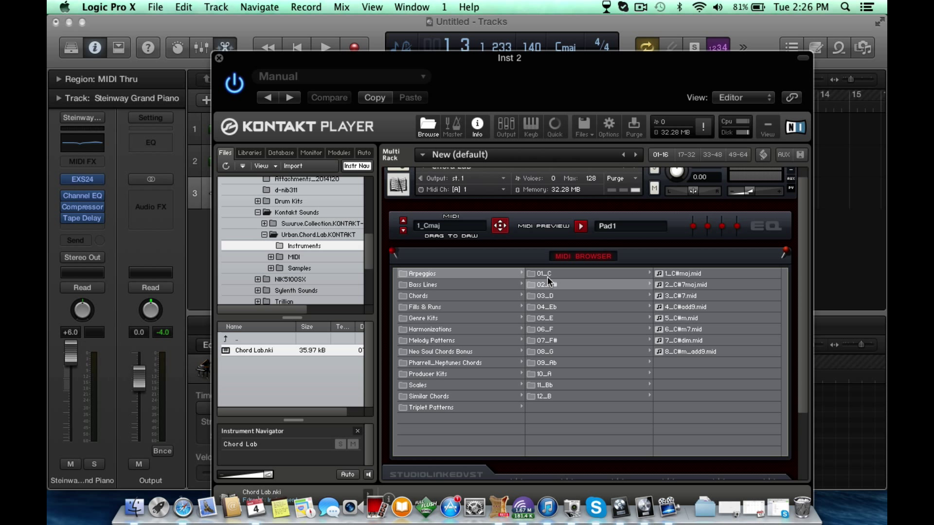
click(547, 276)
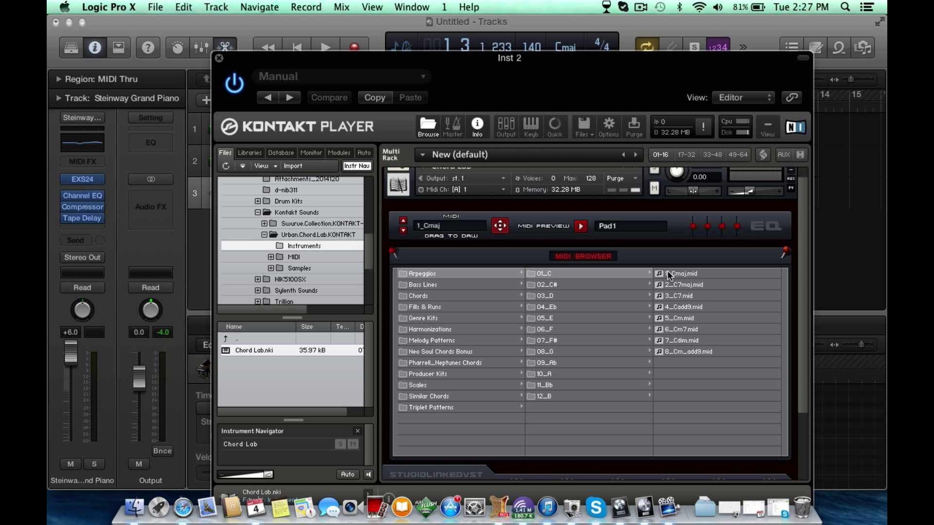
click(599, 329)
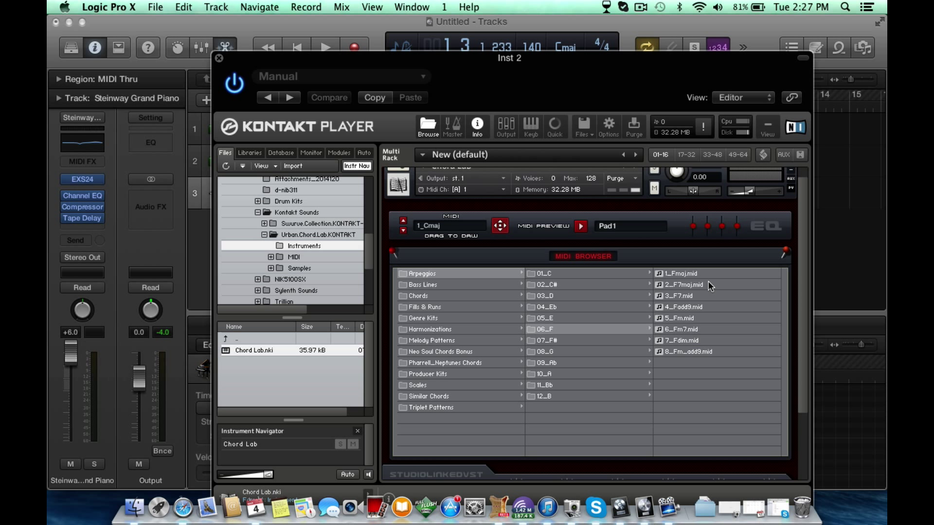
click(699, 271)
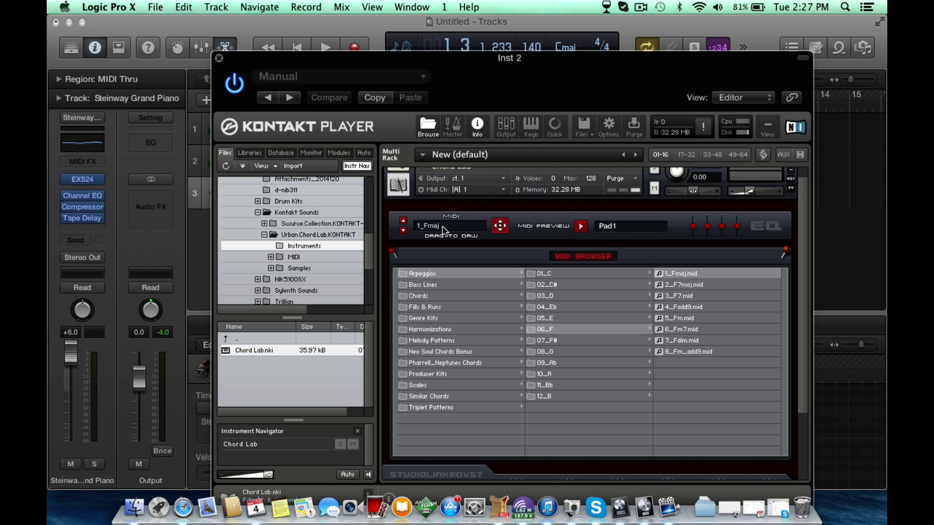
Set the MIDI preview sound to Pop Lead and start previewing the loaded F major arpeggio
click(630, 227)
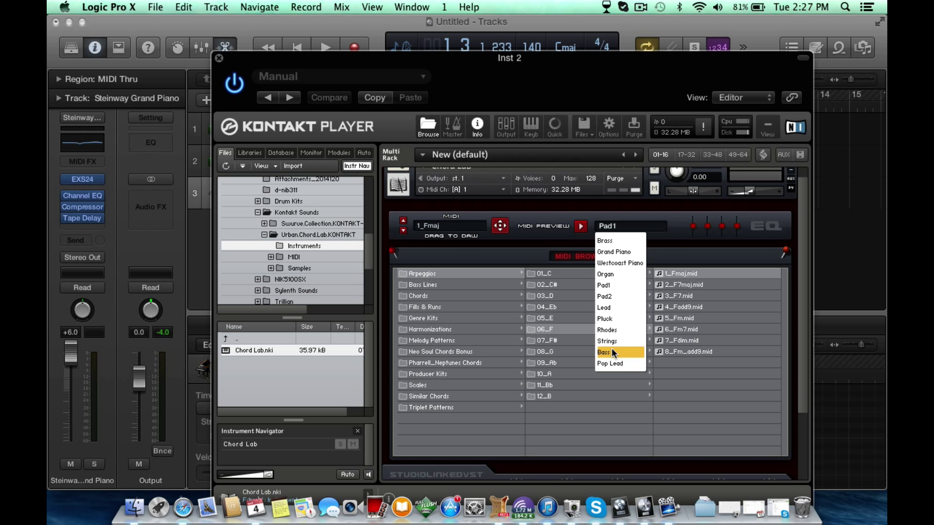
click(613, 363)
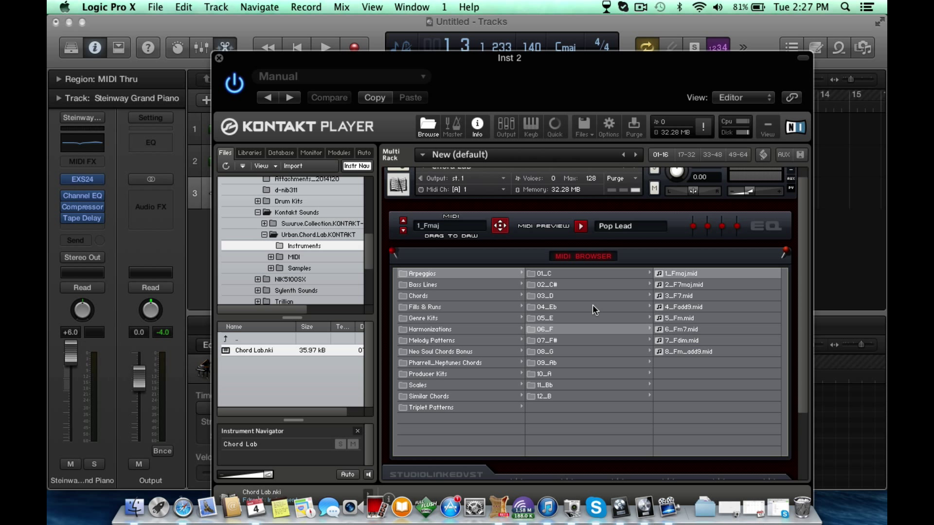
click(579, 229)
Audition the F arpeggios from 2_F7maj.mid through 6_Fm7.mid one after another and stop the preview
click(692, 281)
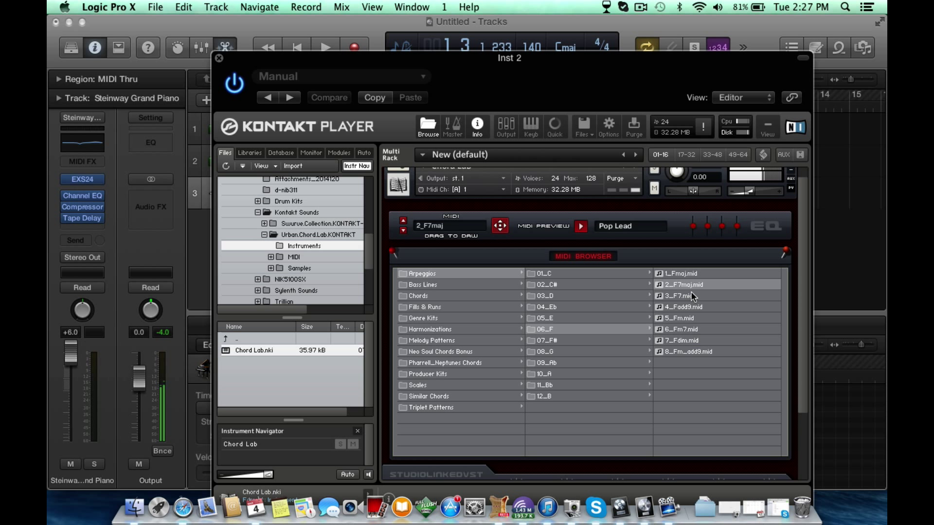
click(690, 292)
click(691, 304)
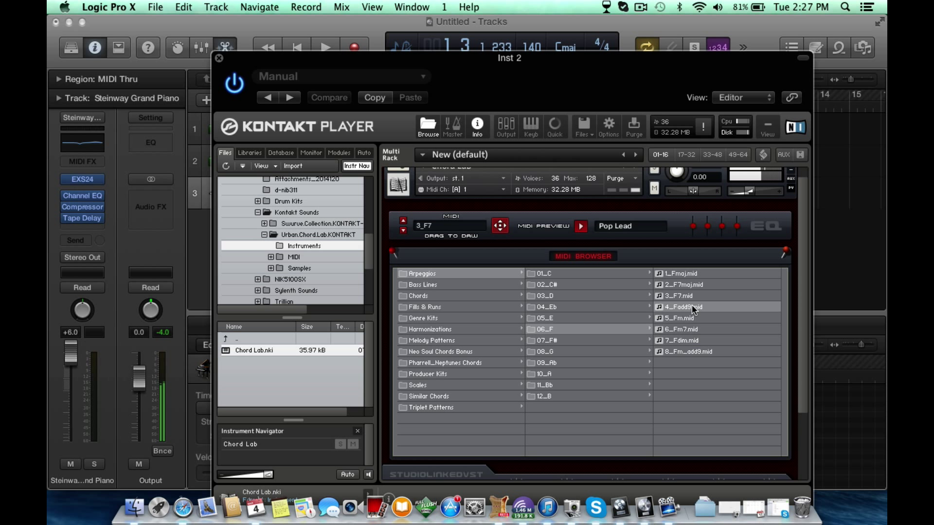
click(688, 316)
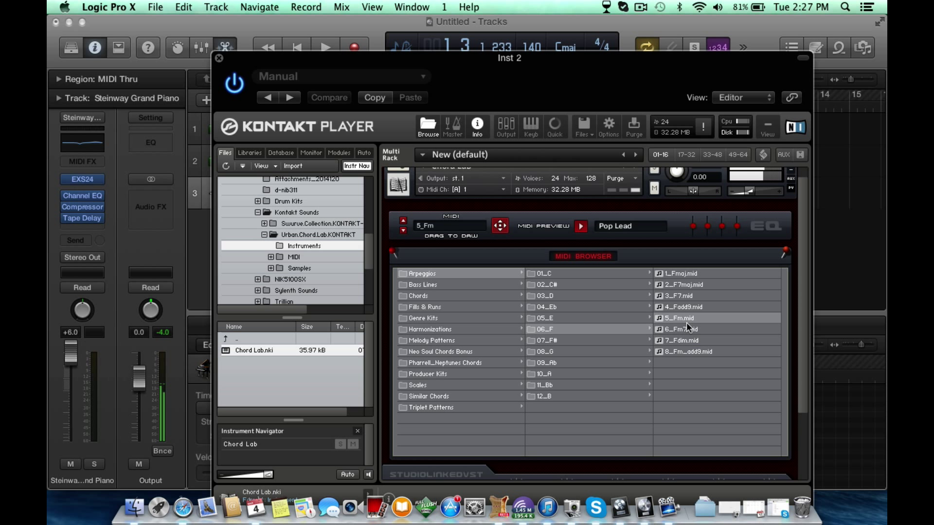
click(685, 328)
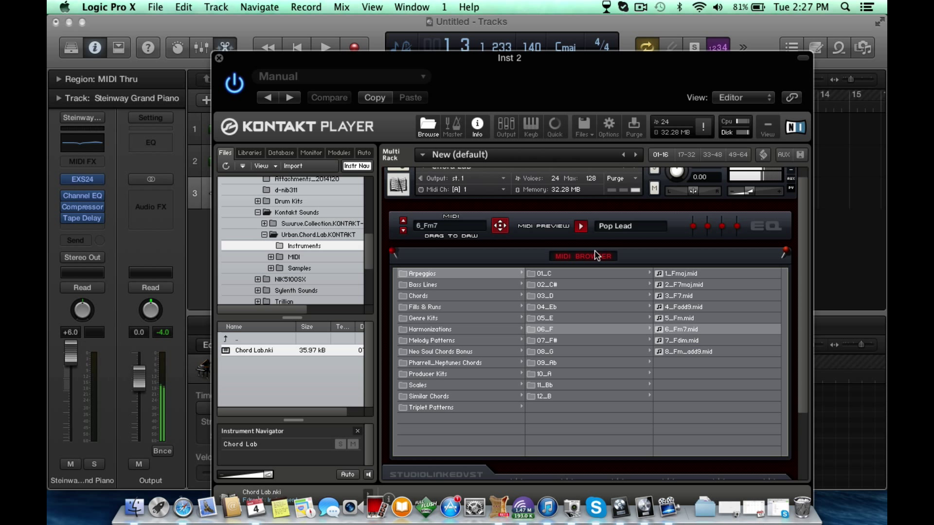
click(580, 227)
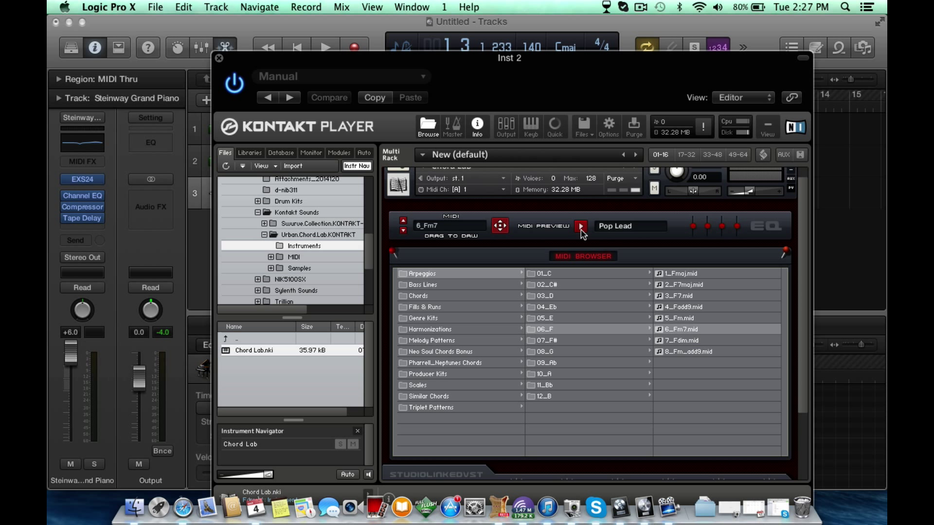
Load 01_C_Quarter.mid from the 01_C folder of the Bass Lines category
click(452, 285)
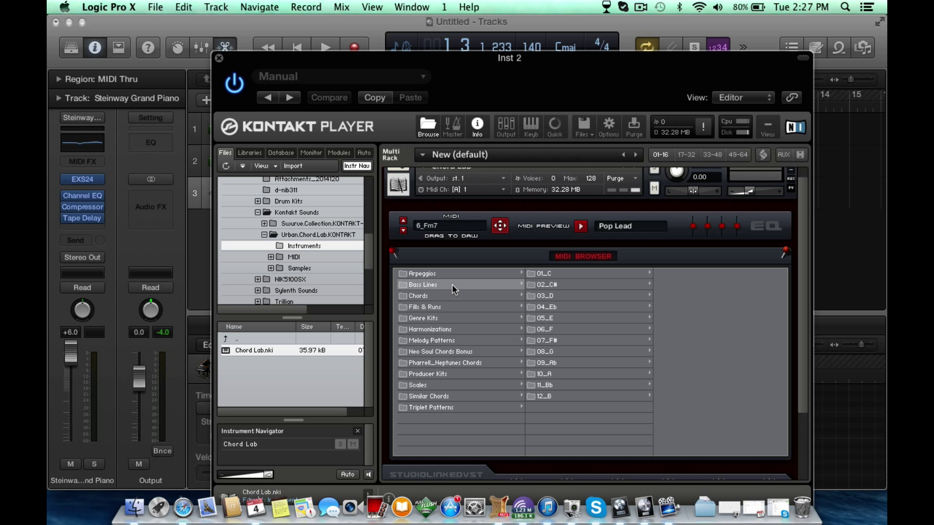
click(556, 271)
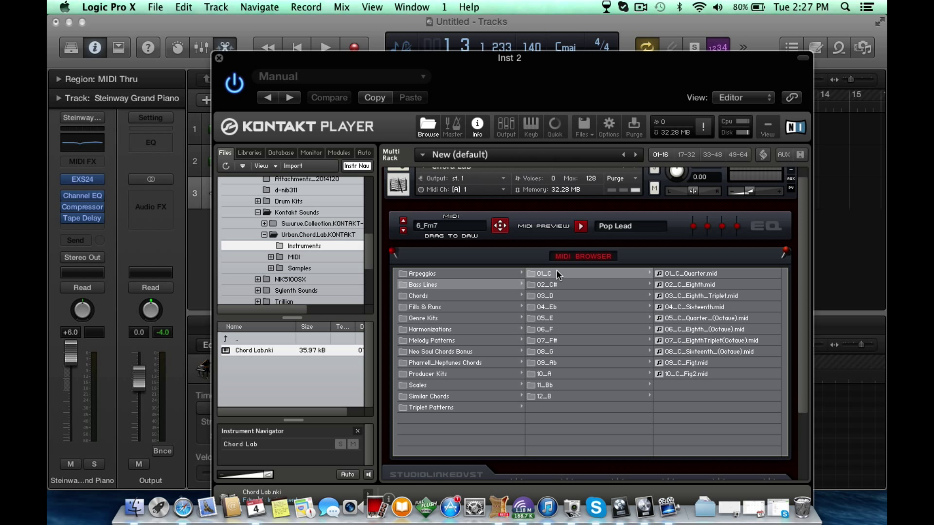
click(698, 272)
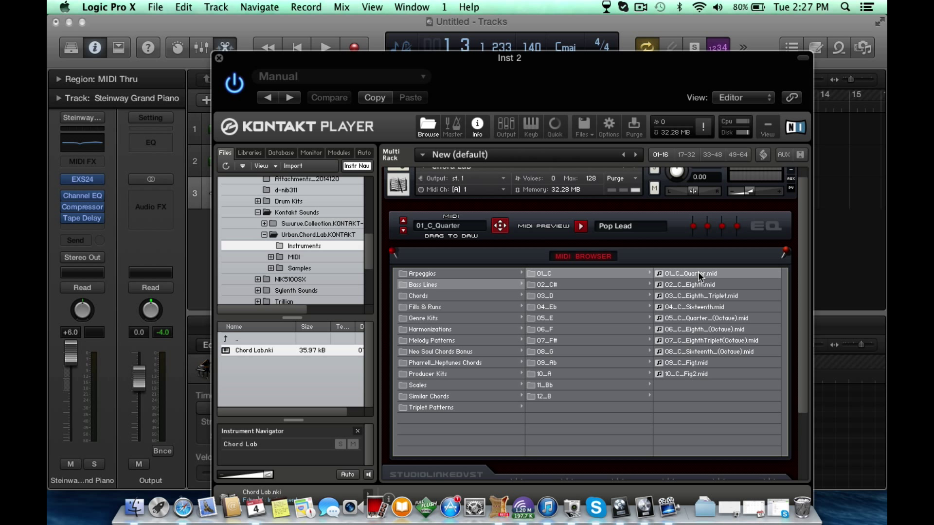
Set the MIDI preview sound to Bass and start previewing the loaded quarter-note bass line
click(604, 230)
click(605, 351)
click(581, 232)
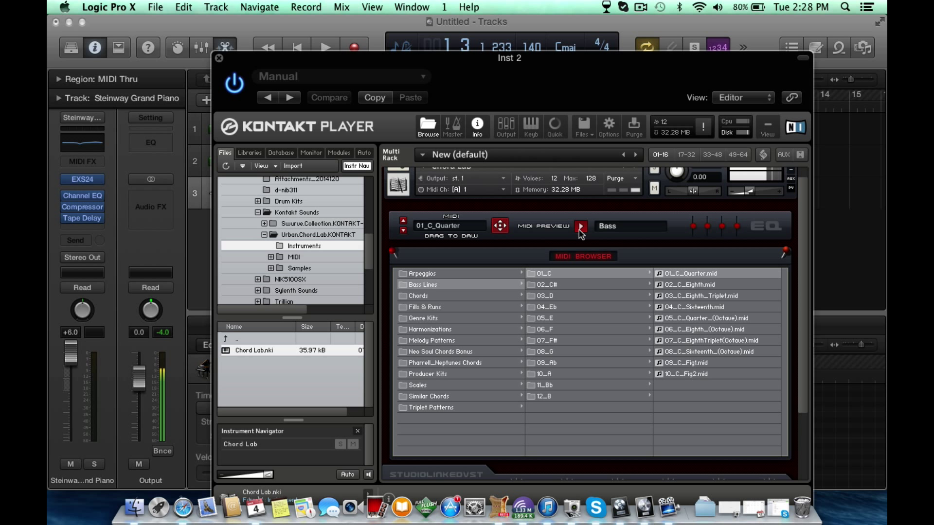
Audition bass lines 03_C_Eighth_Triplet.mid and 05_C_Quarter_(Octave).mid with the system volume raised, and stop the preview
click(697, 292)
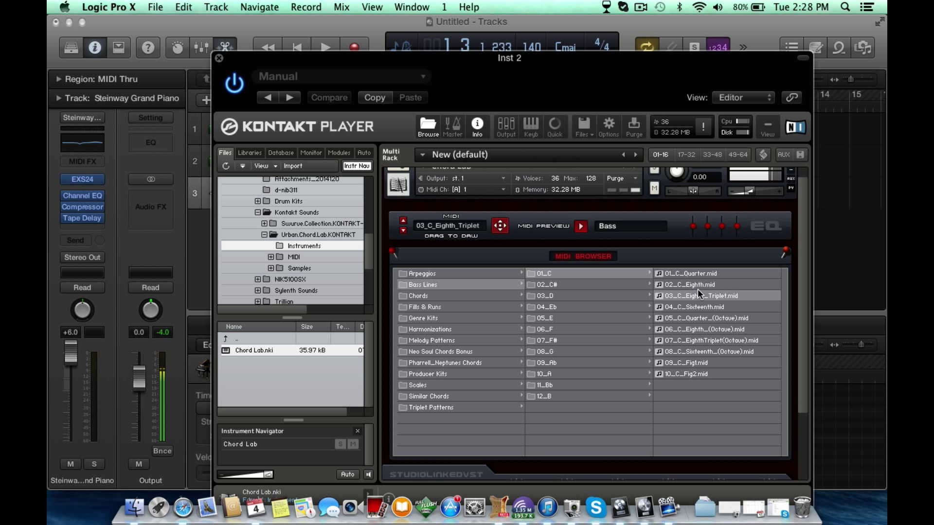
key(XF86AudioRaiseVolume)
key(XF86AudioRaiseVolume)
key(XF86AudioRaiseVolume)
key(XF86AudioRaiseVolume)
key(XF86AudioRaiseVolume)
key(XF86AudioRaiseVolume)
key(XF86AudioRaiseVolume)
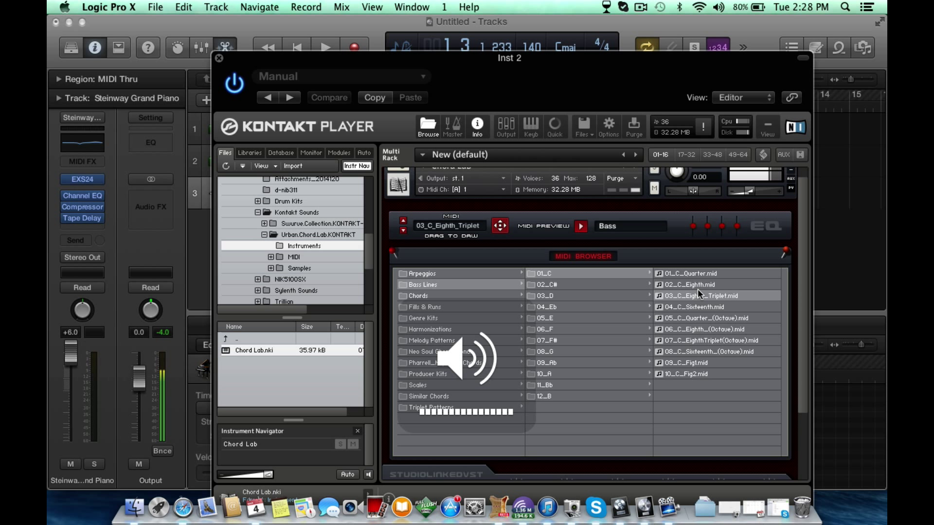
click(698, 318)
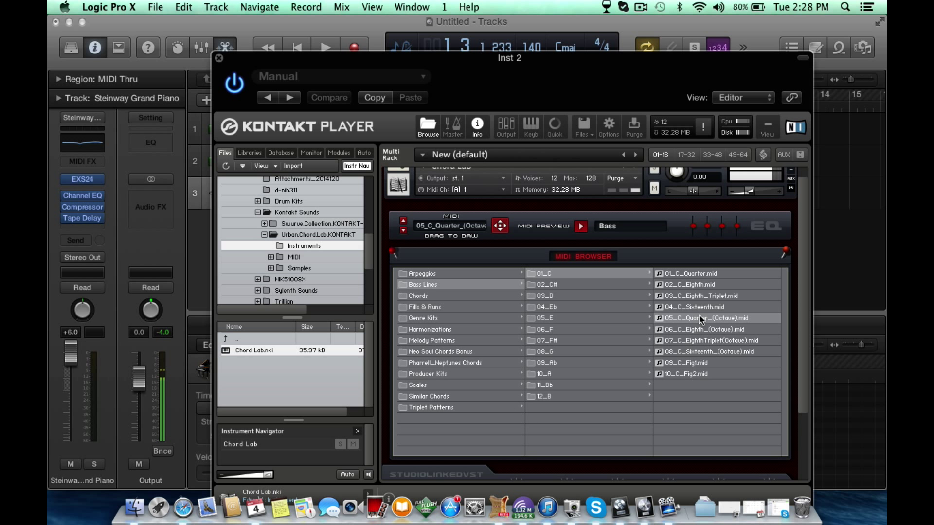
click(582, 226)
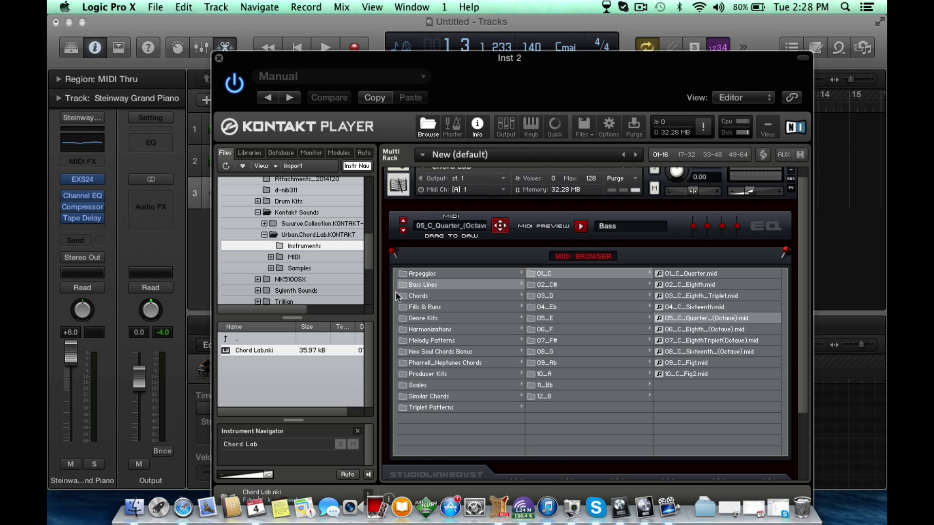
Load 01_Cmaj.mid from the 01_C folder of the Chords category
click(421, 293)
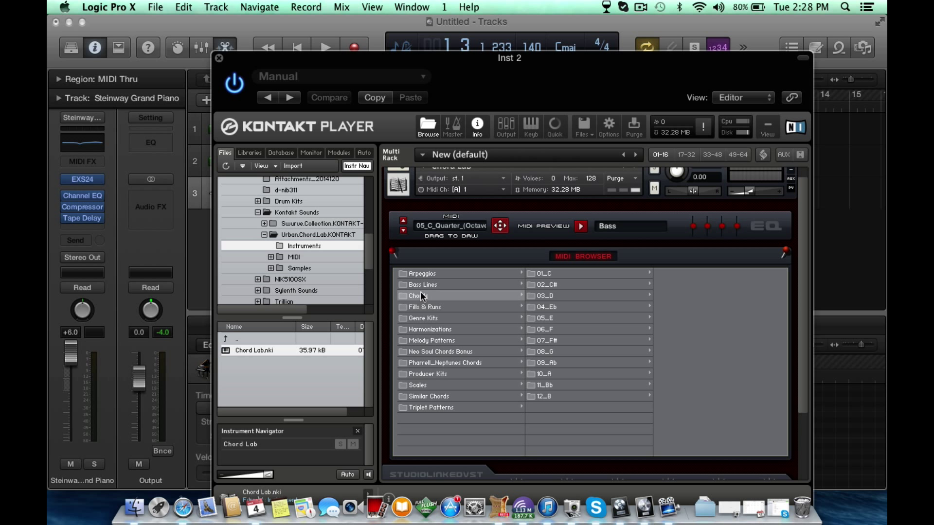
click(559, 273)
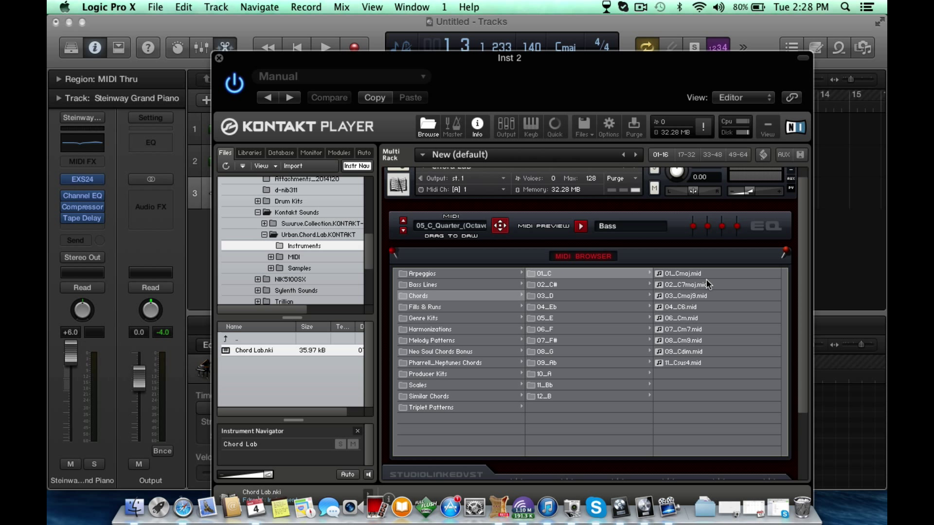
click(693, 276)
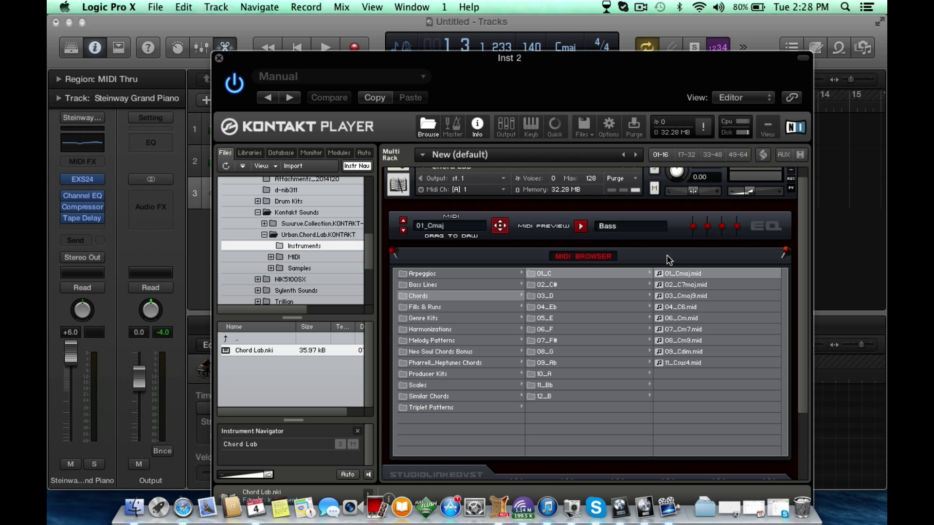
Set the MIDI preview sound to Grand Piano and start previewing the loaded C major chord
click(637, 229)
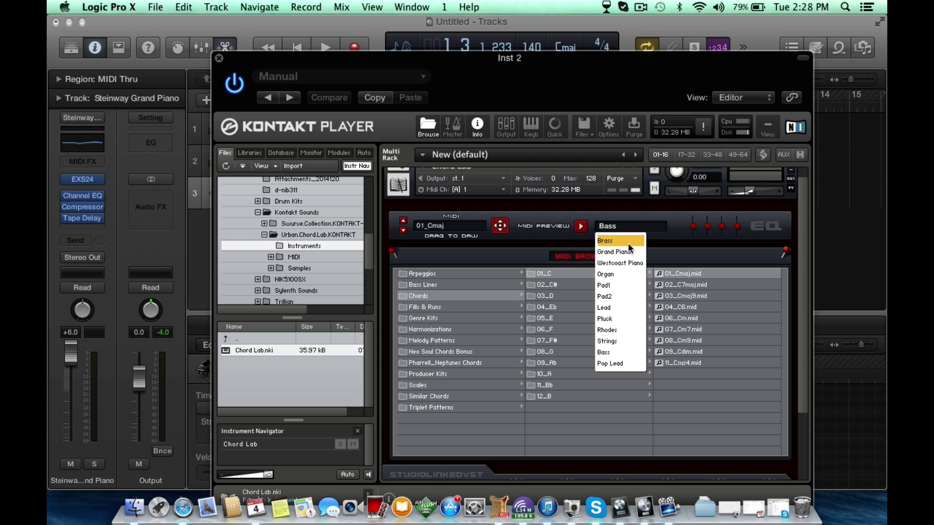
click(626, 252)
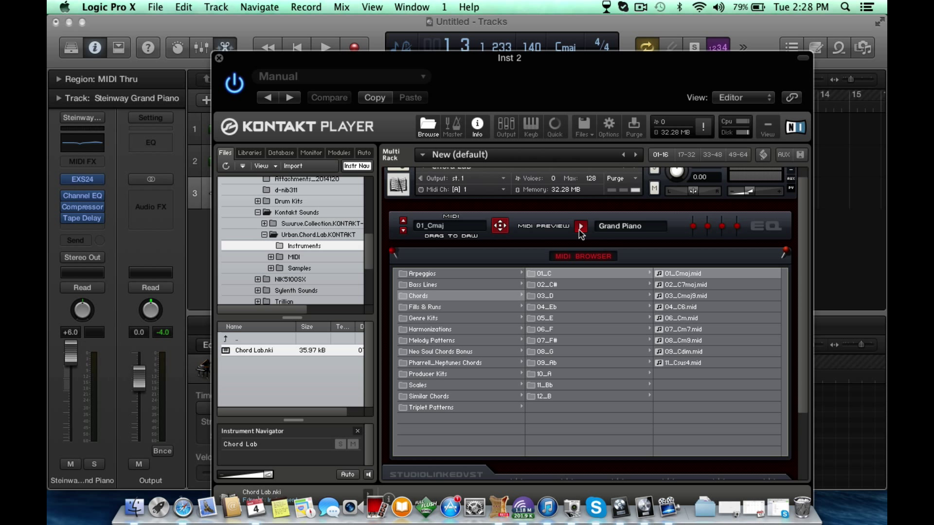
click(579, 228)
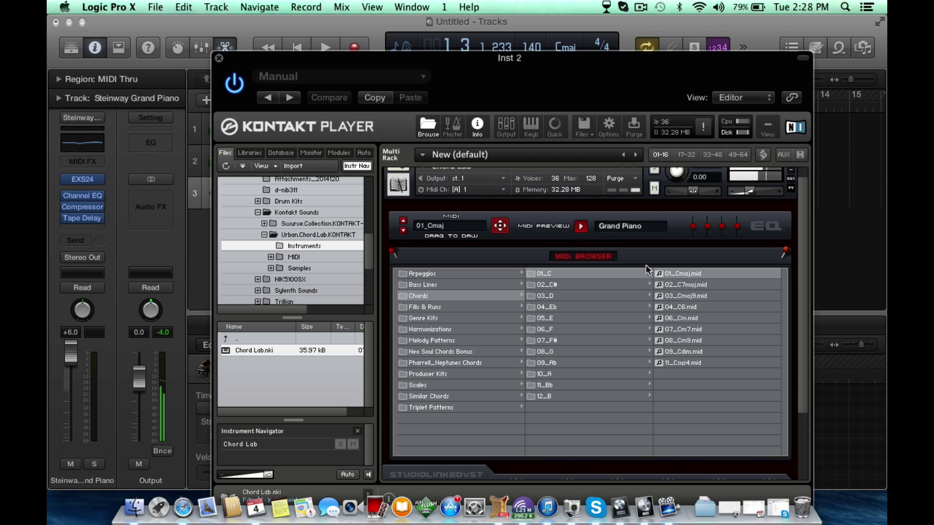
Audition the C chords from 02_C7maj.mid through 09_Cdim.mid in order and stop the preview
click(667, 284)
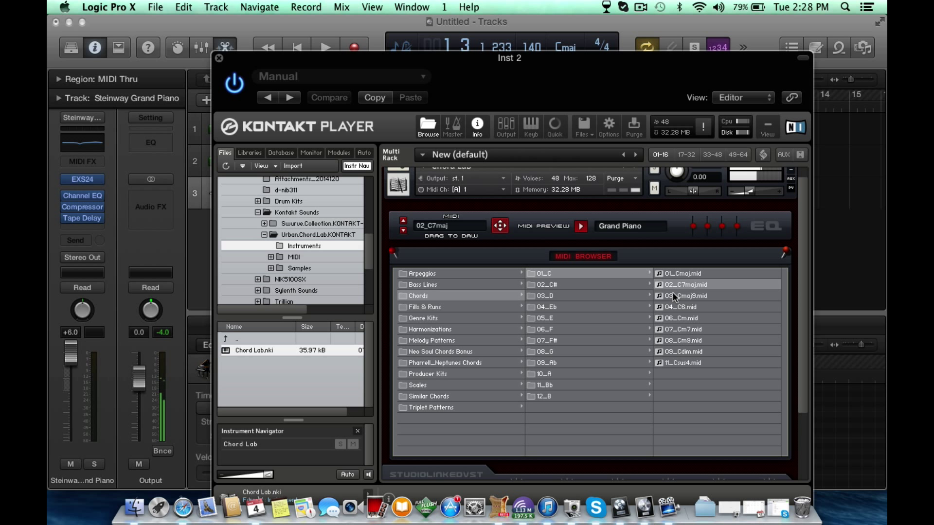
click(672, 293)
click(684, 310)
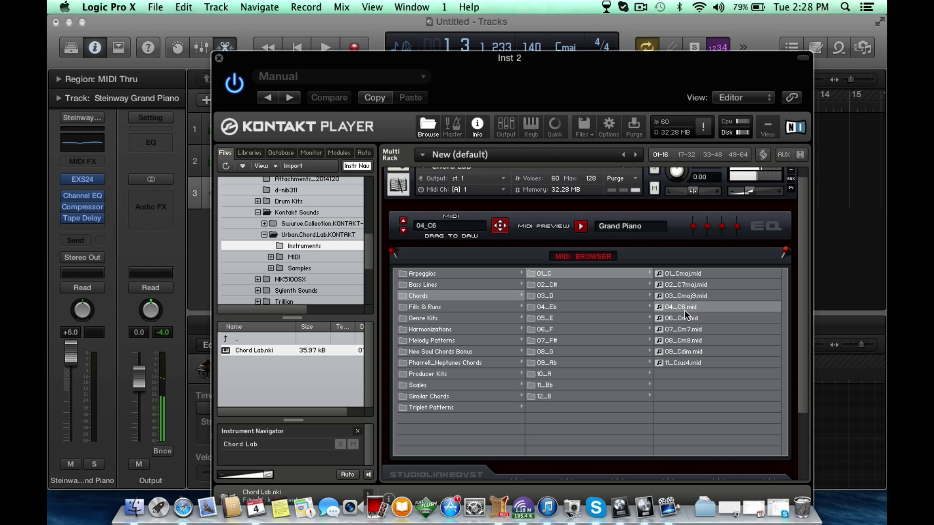
click(684, 318)
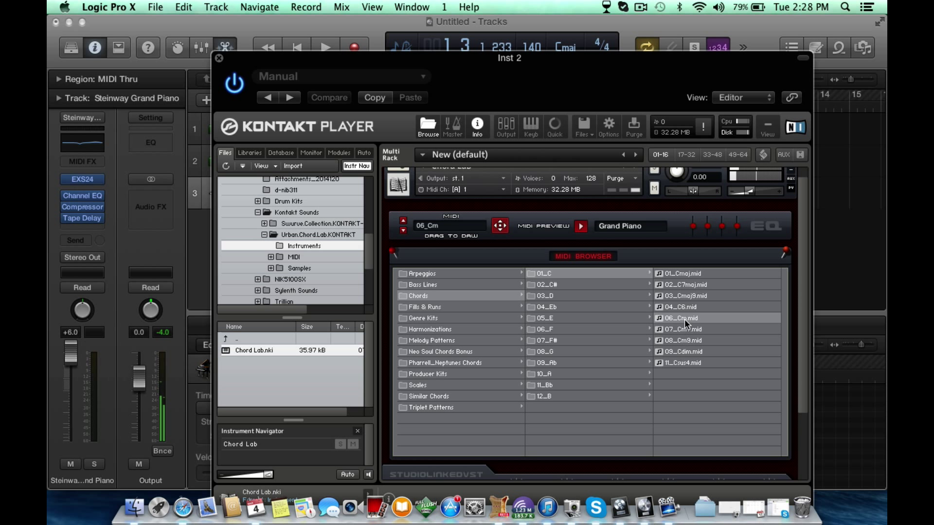
click(687, 328)
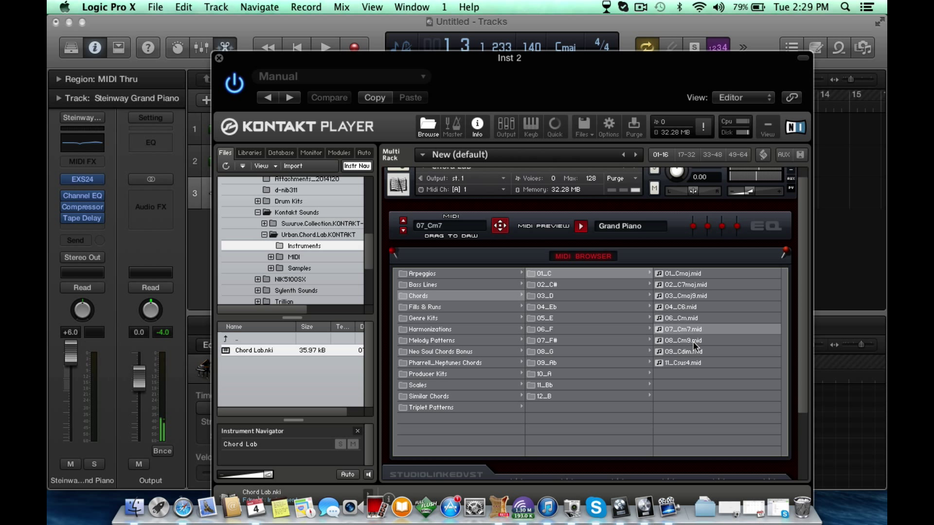
click(692, 341)
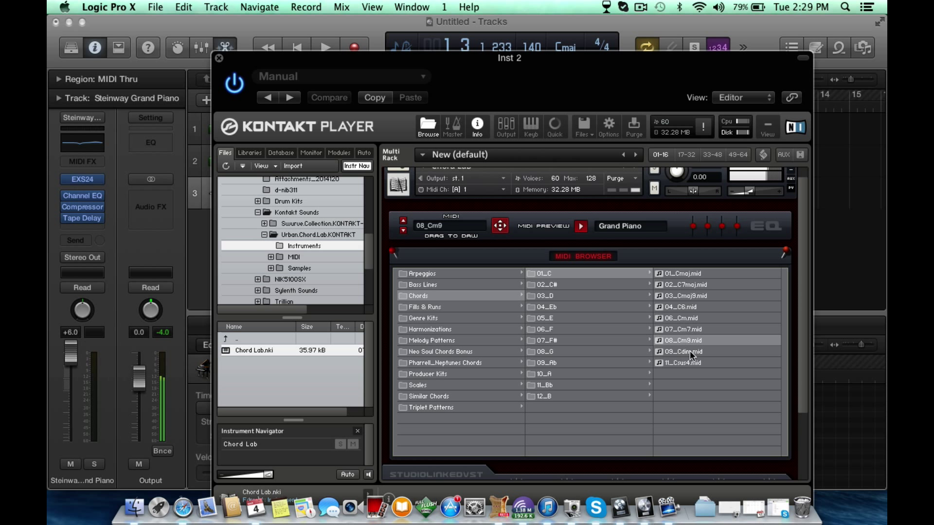
click(690, 351)
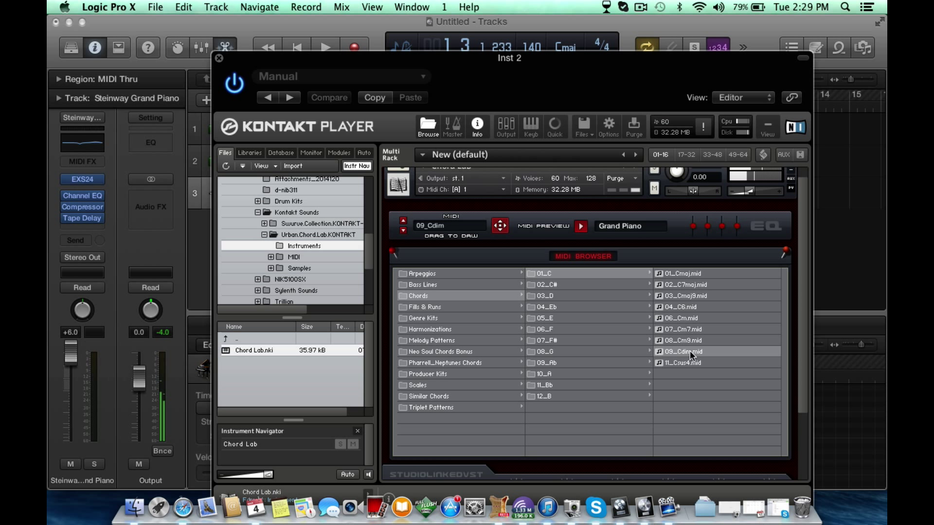
click(580, 227)
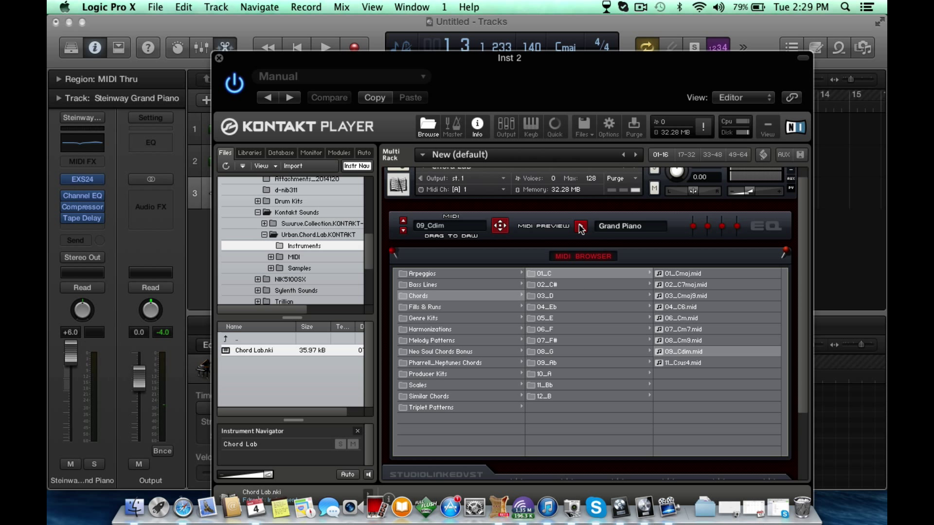
Look into the Fills & Runs category and list the Epic Anthems kits under Genre Kits
click(446, 305)
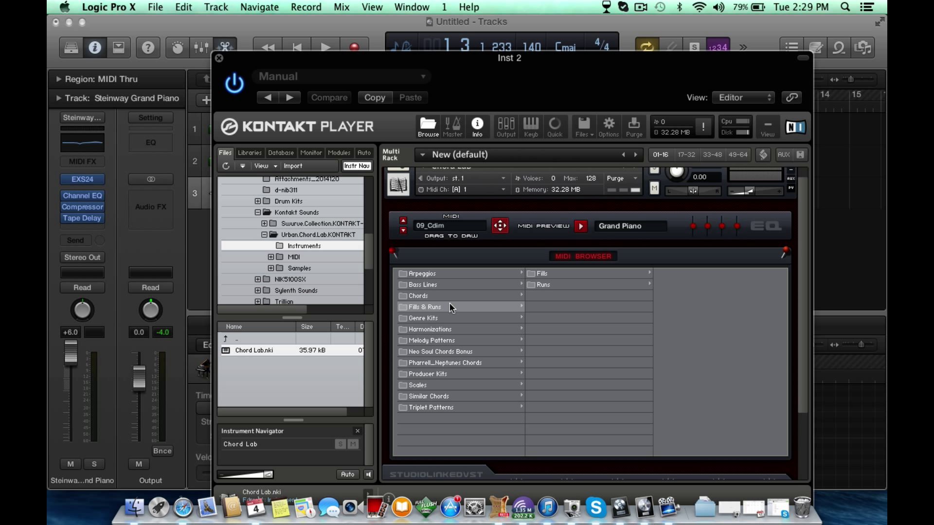
click(456, 319)
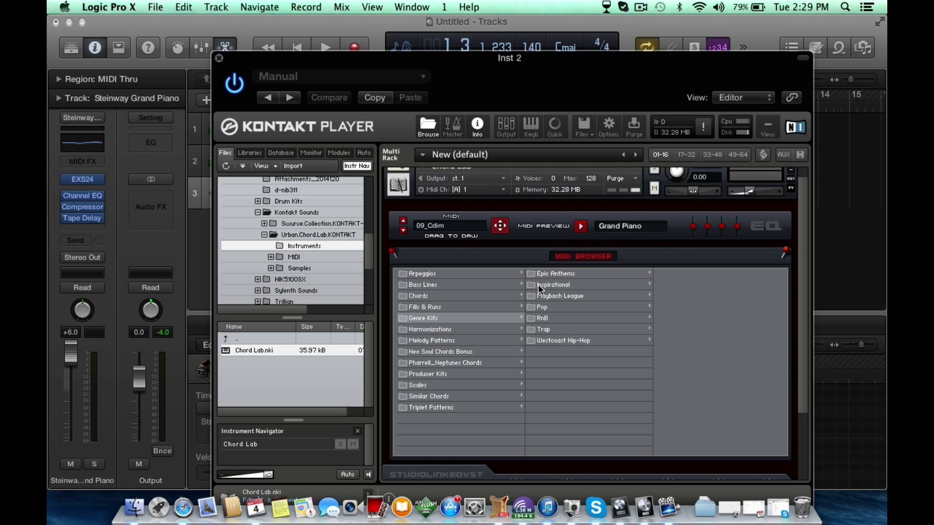
click(566, 276)
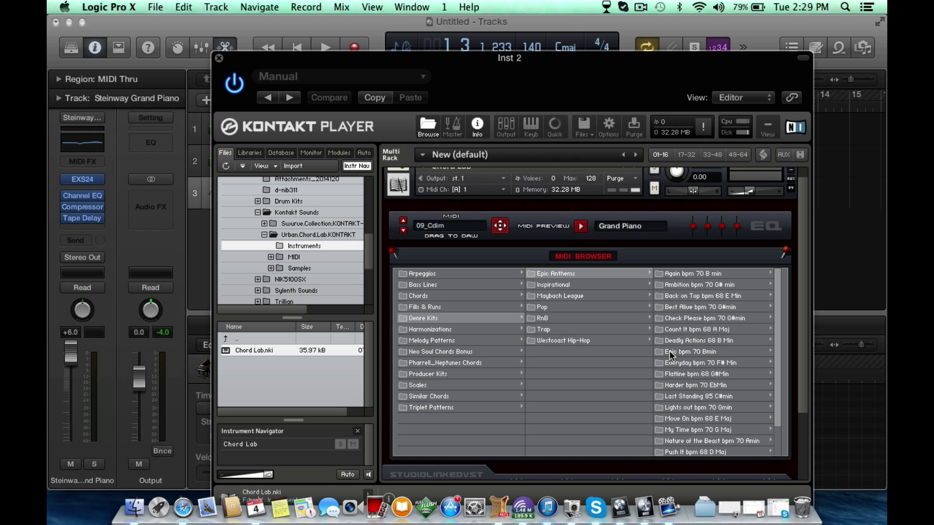
Load Chord Pro.mid from the Epic bpm 70 Bmin kit and place it on the Inst 1 track at bar 1
click(709, 352)
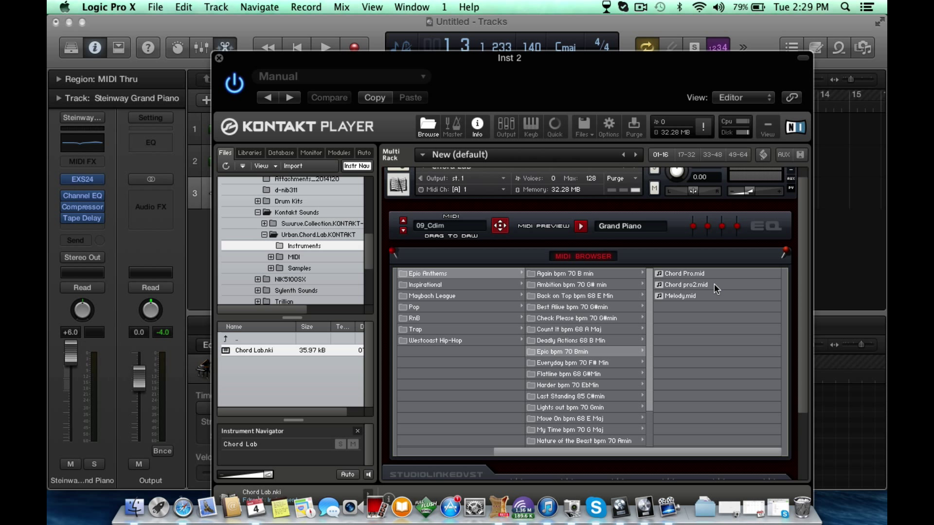
drag(566, 69, 547, 97)
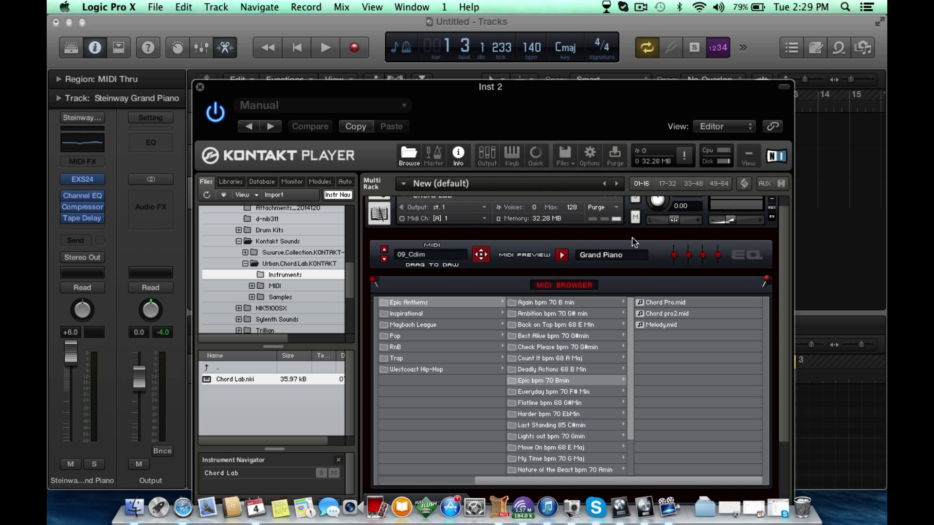
click(659, 303)
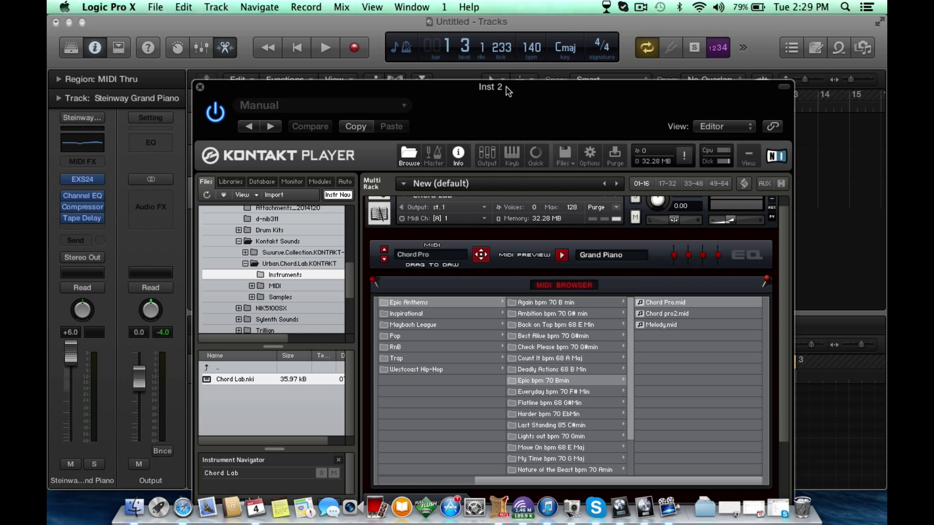
drag(509, 93, 538, 173)
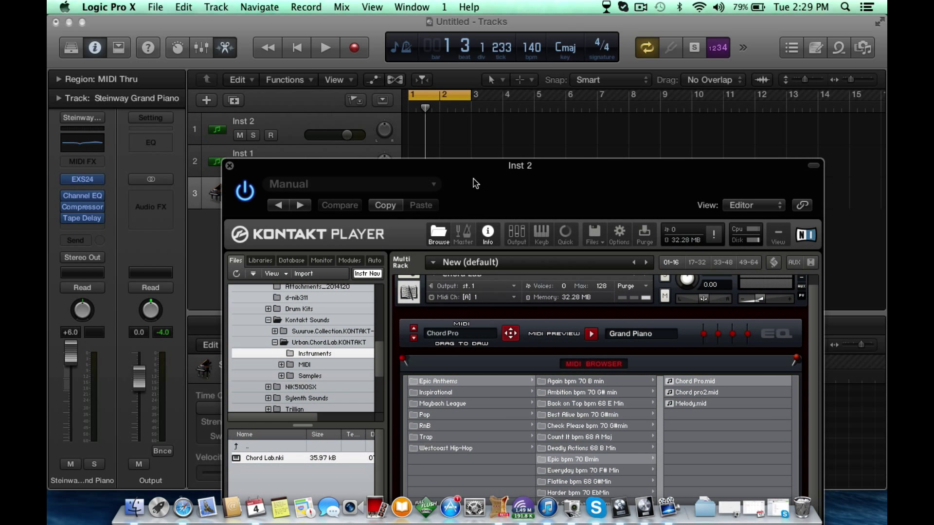
drag(476, 184, 488, 239)
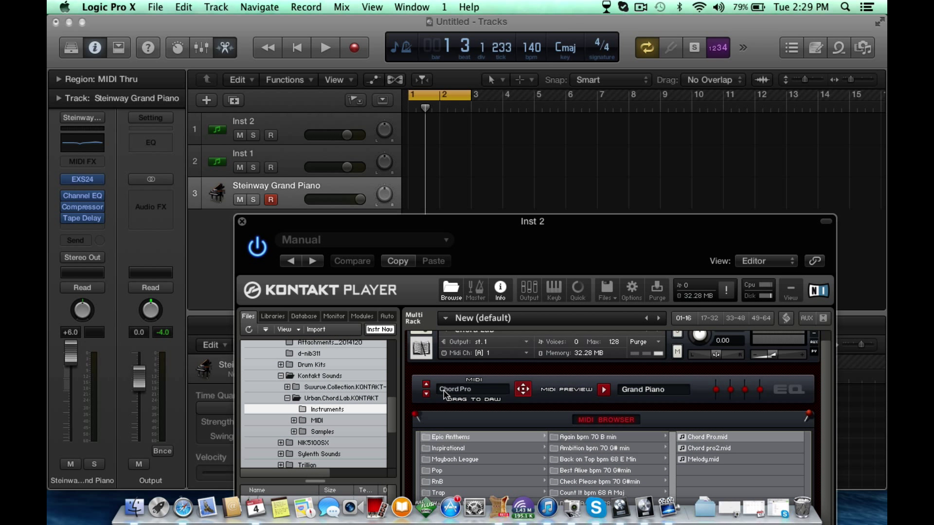
drag(444, 394, 430, 148)
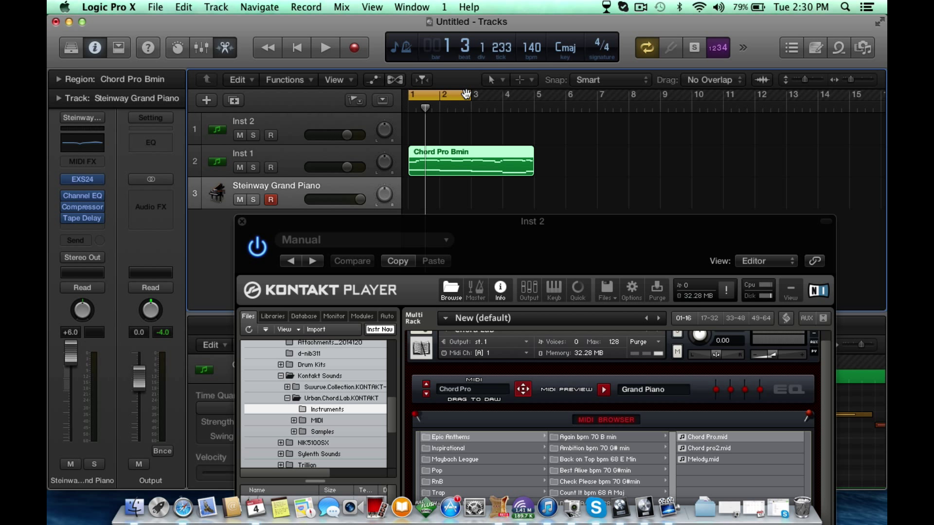
Extend the cycle range to four bars from bar 1 and play back the Chord Pro region
drag(466, 97, 533, 132)
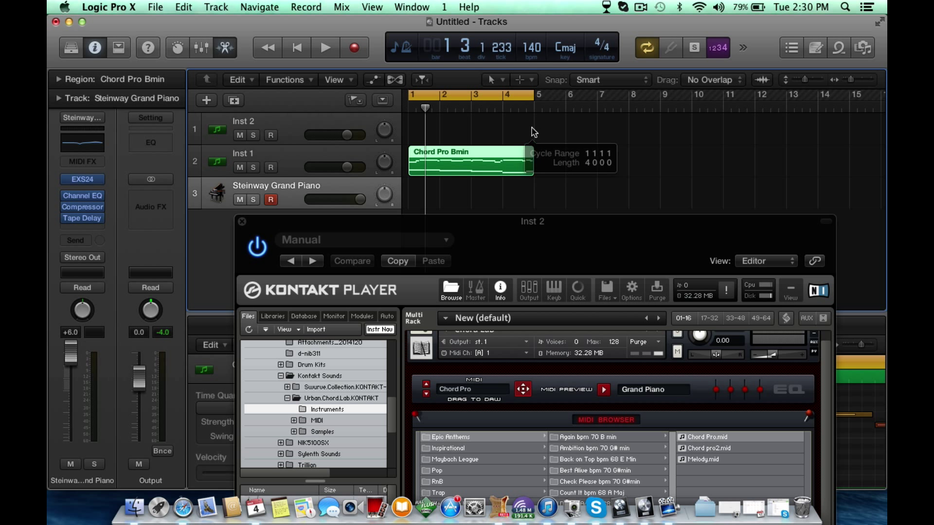
key(space)
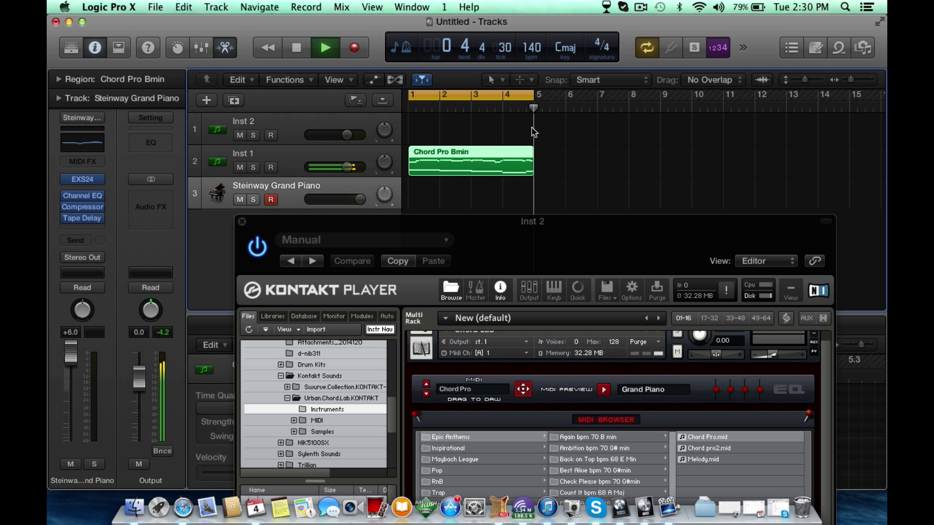
key(space)
Replace the region on the Inst 1 track with Chord pro2.mid from the same kit and play it back
key(Delete)
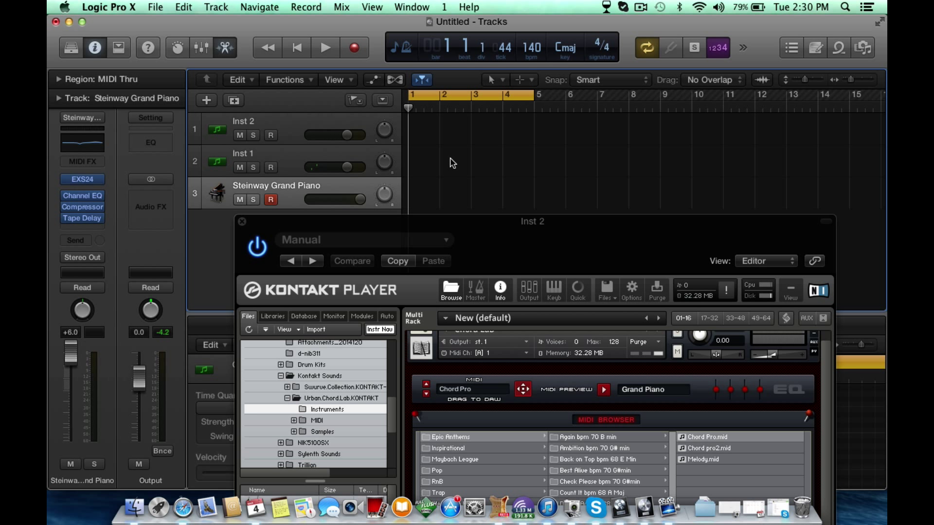
click(711, 447)
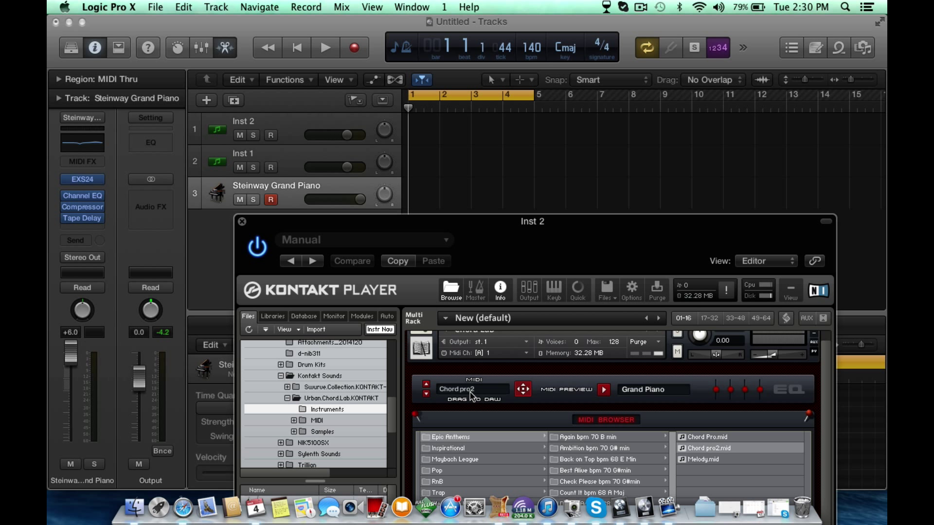
drag(470, 393, 423, 156)
click(587, 200)
key(space)
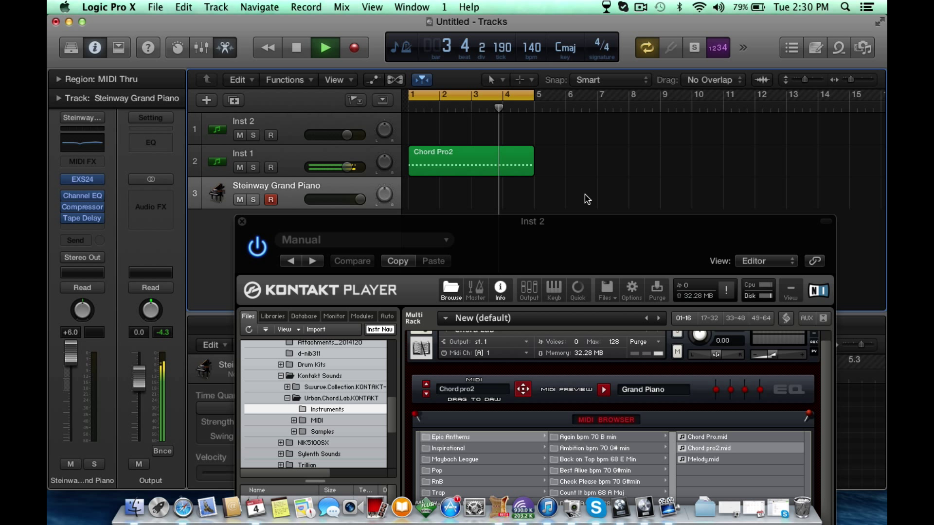
key(space)
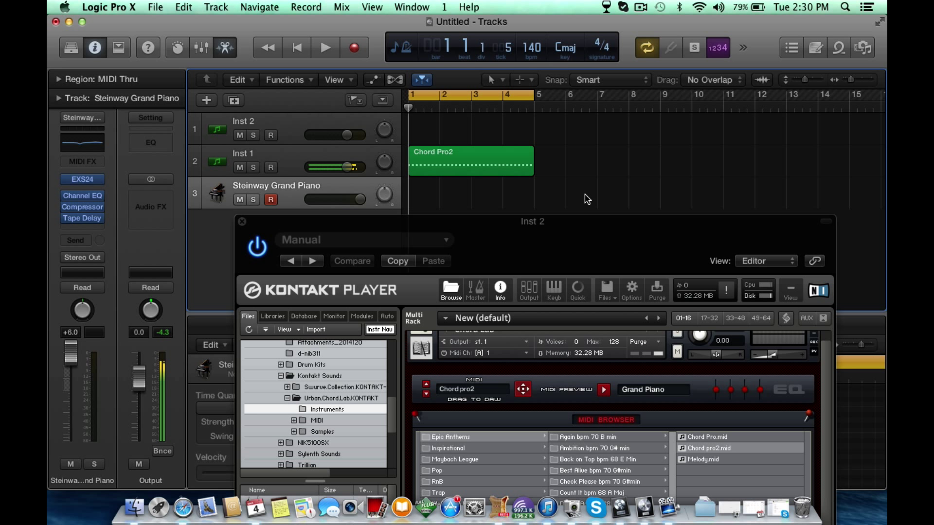
Place Chord Pro.mid on the Steinway Grand Piano track at bar 1 and play both regions together
click(284, 147)
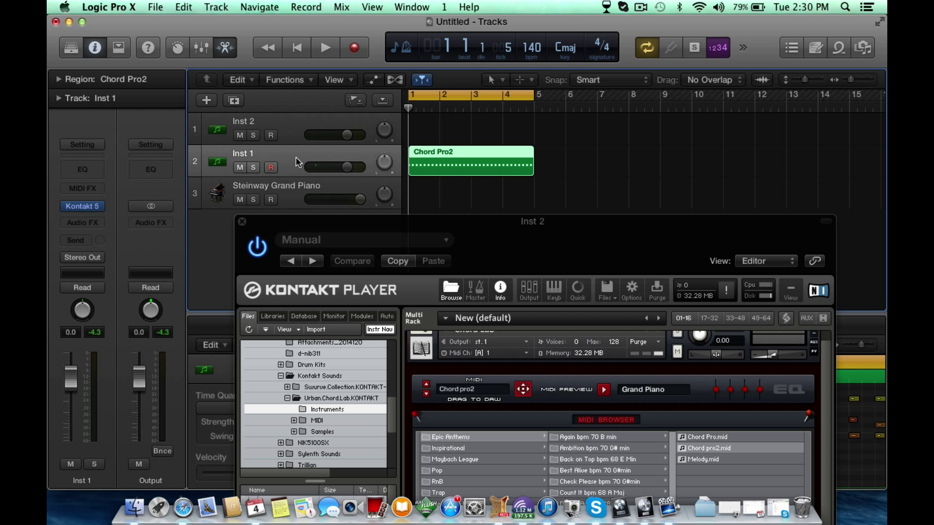
click(737, 435)
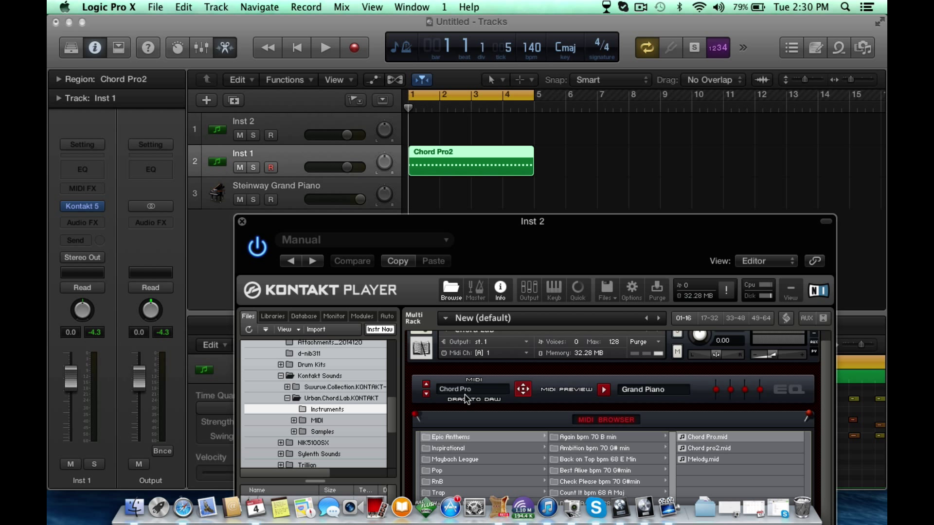
drag(456, 395, 416, 197)
click(649, 160)
key(space)
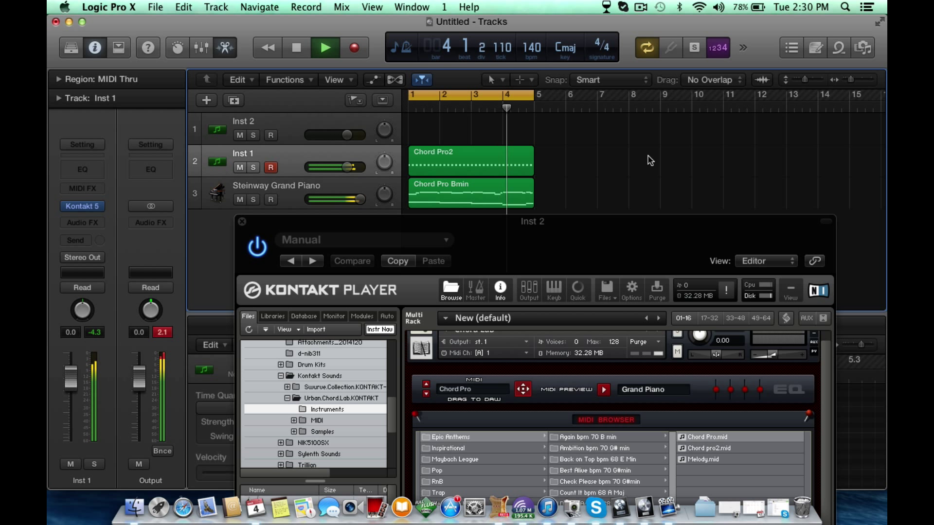
key(space)
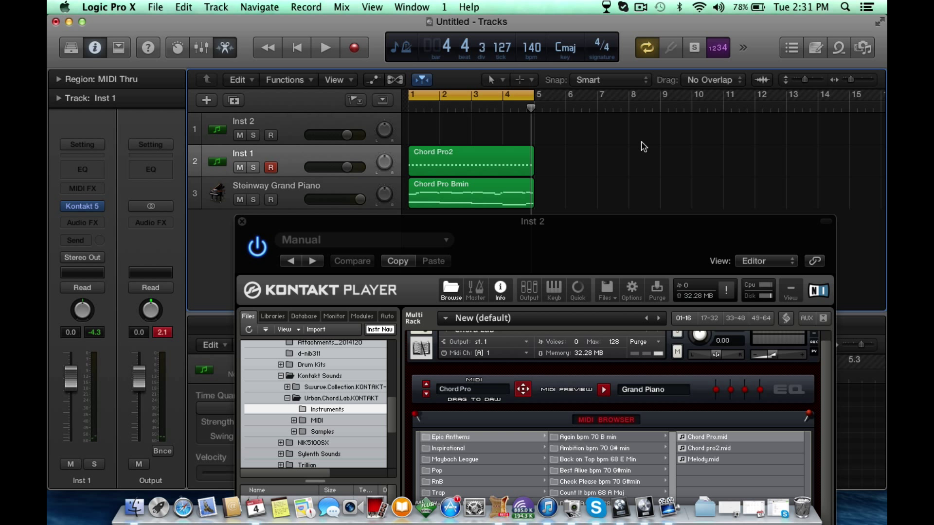
Zoom the arrangement in around the two four-bar regions and return the playhead to the project start
scroll(578, 160, down, 5)
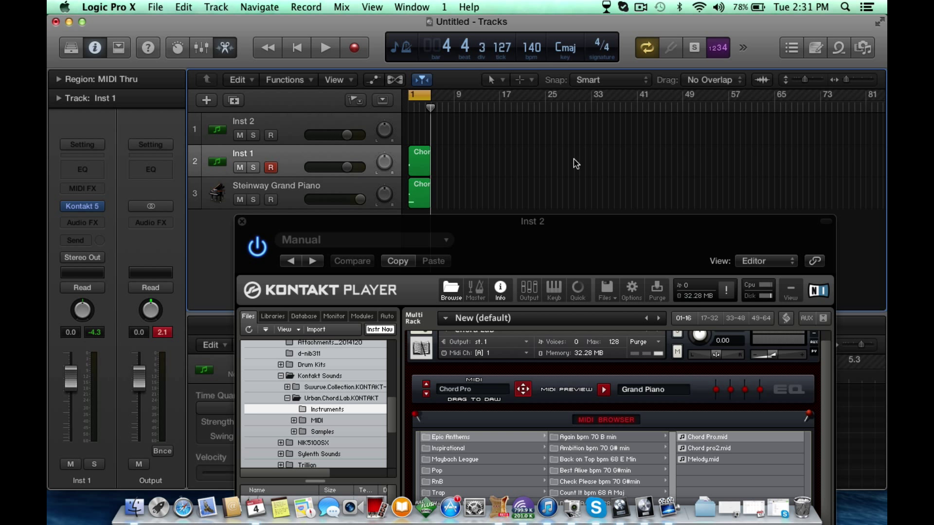
drag(554, 223, 562, 304)
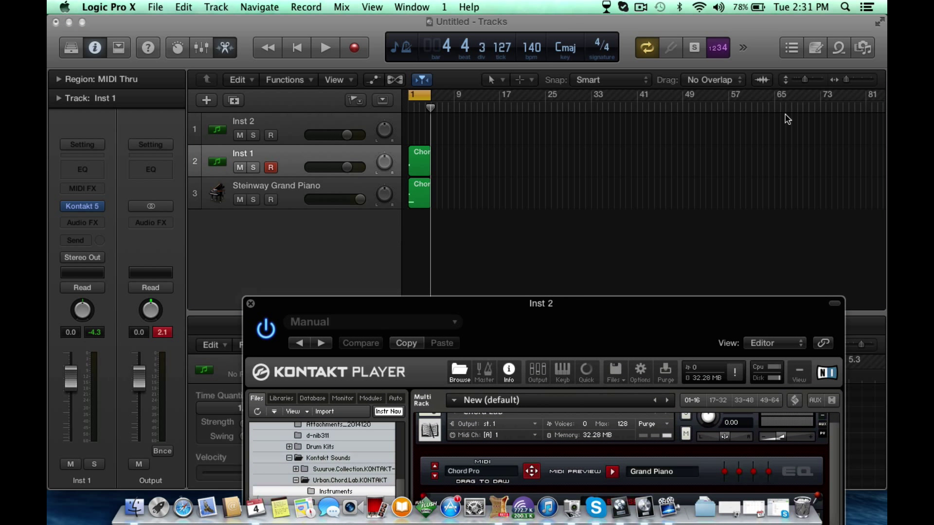
click(805, 80)
mouse_move(806, 80)
mouse_down()
mouse_move(858, 83)
mouse_move(806, 87)
mouse_up()
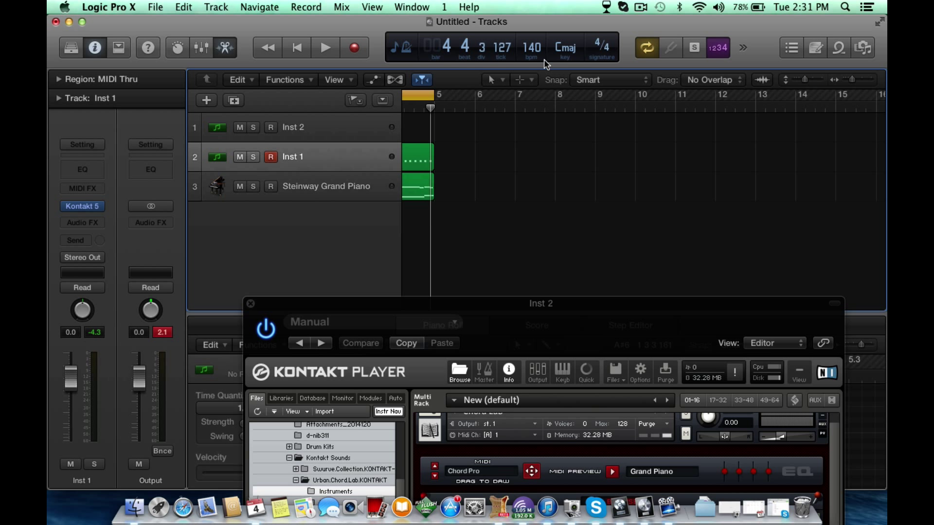
click(297, 49)
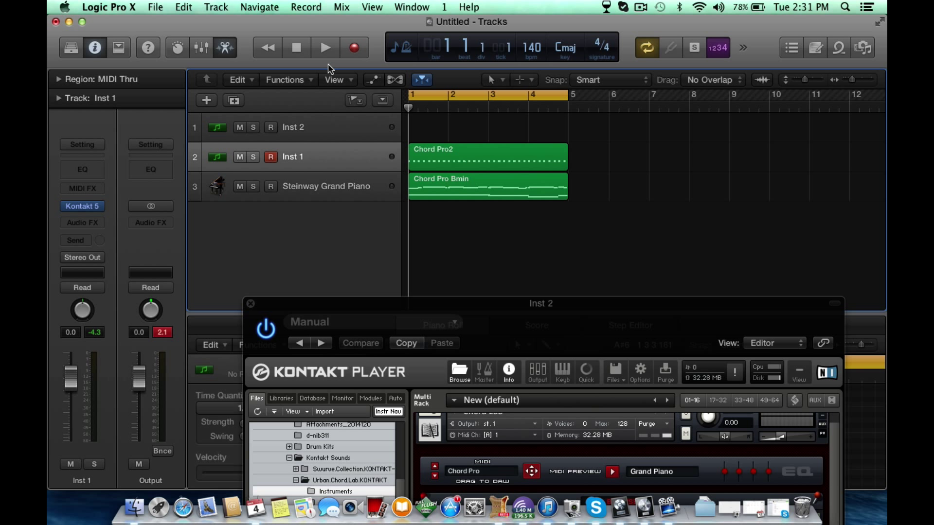
Open the Chord Pro Bmin region in a separate, enlarged Piano Roll window showing all four bars
click(485, 179)
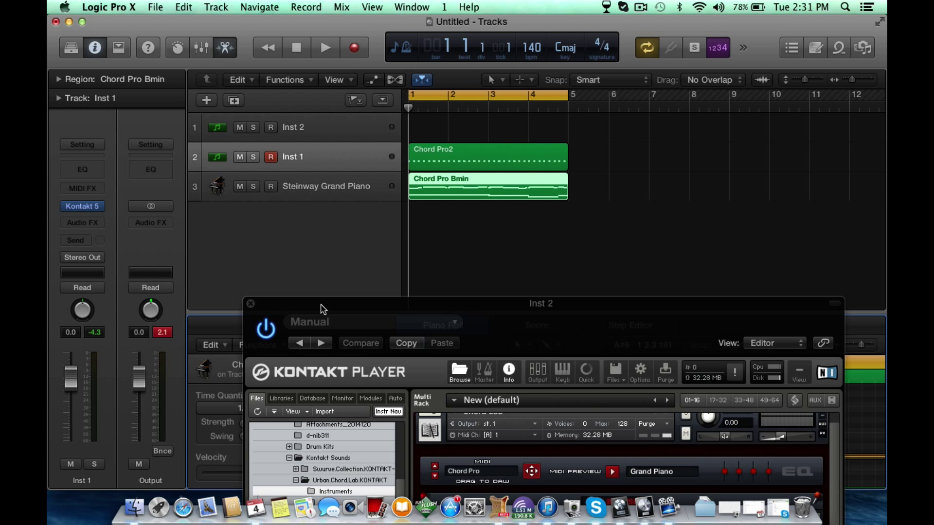
drag(346, 325, 431, 472)
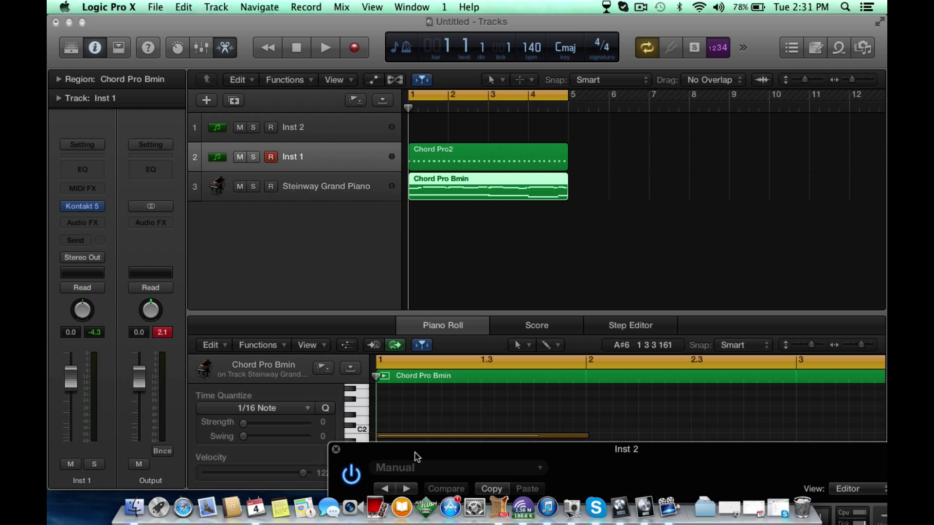
click(457, 316)
drag(463, 321, 472, 299)
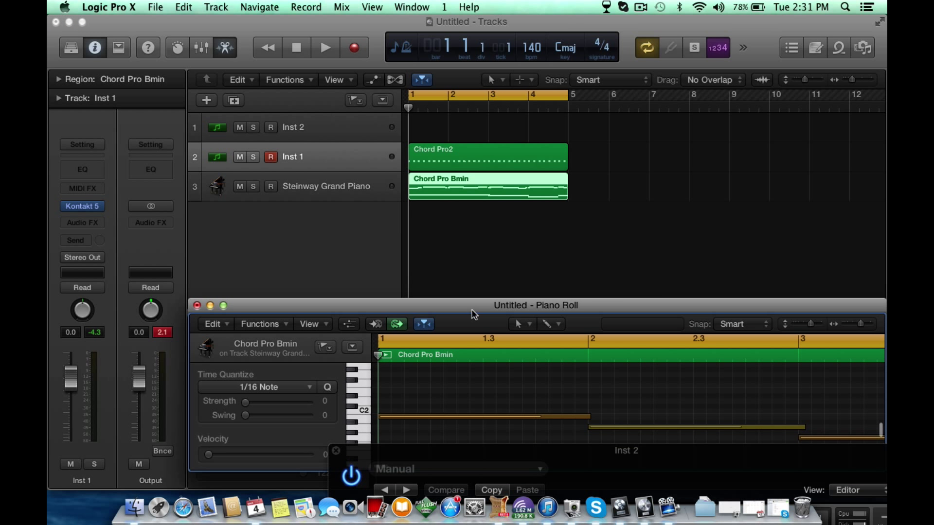
drag(474, 315, 421, 161)
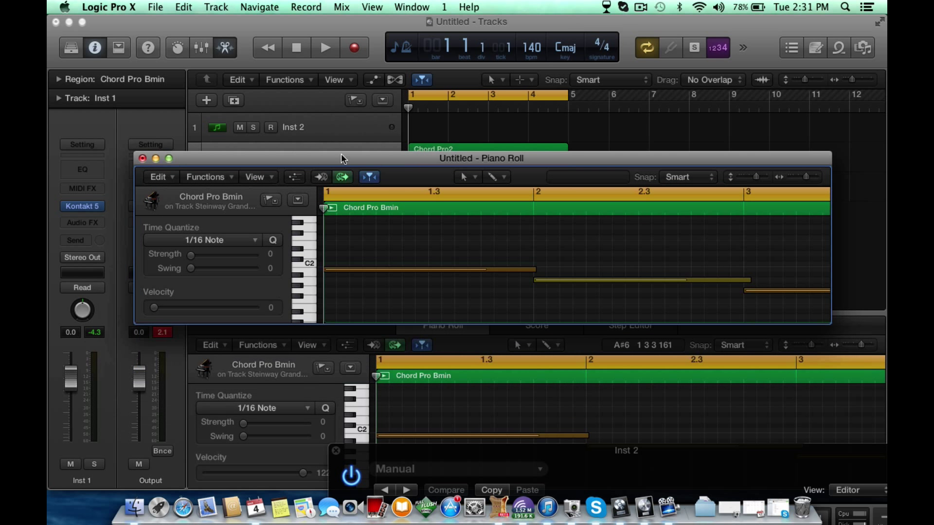
click(169, 159)
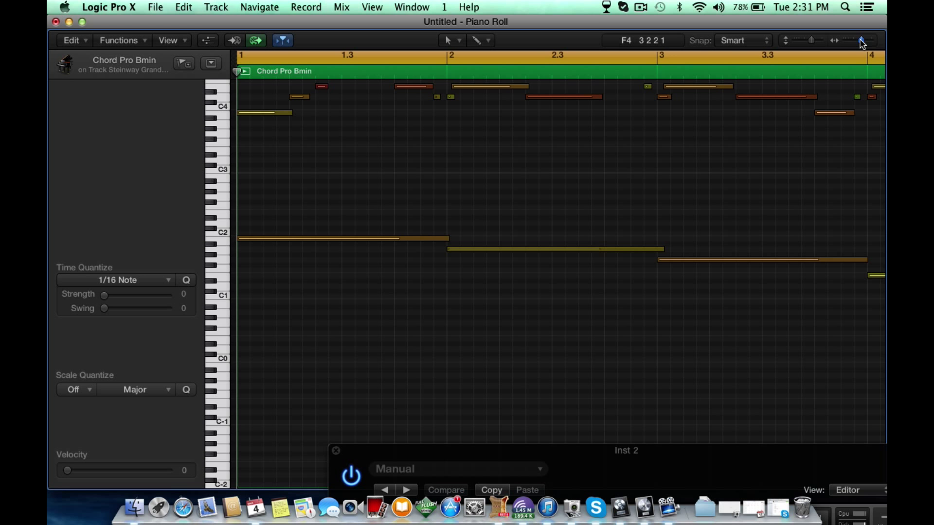
drag(862, 44, 854, 43)
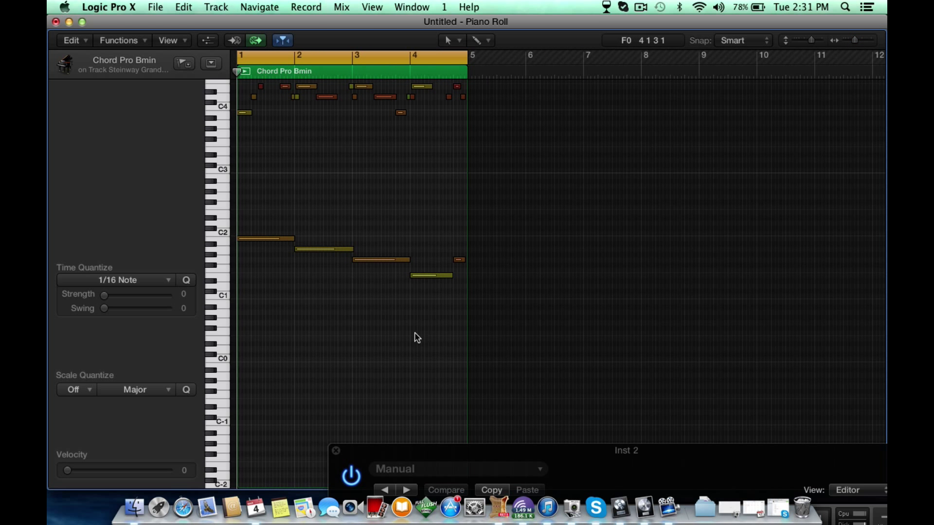
Delete all the low bass notes between C1 and C2 from the Chord Pro Bmin region
drag(436, 342, 256, 197)
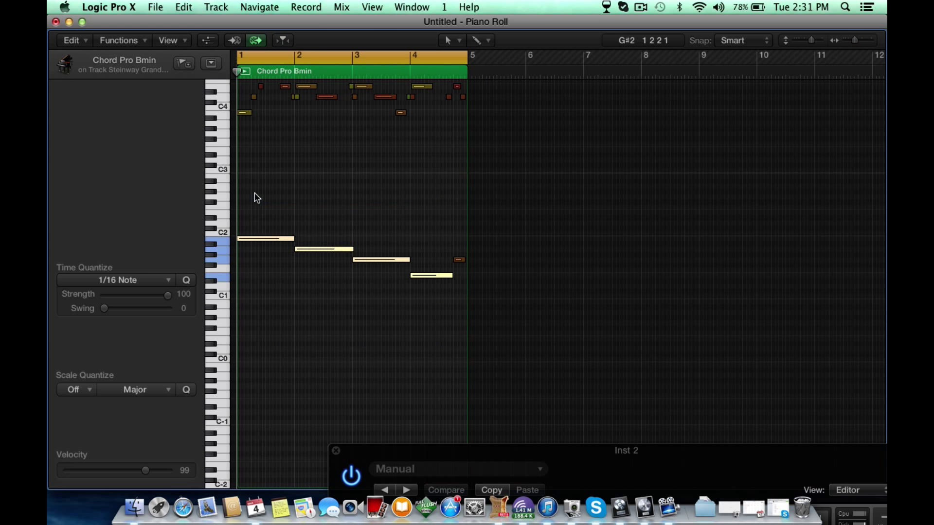
key(Delete)
drag(592, 313, 430, 218)
key(Delete)
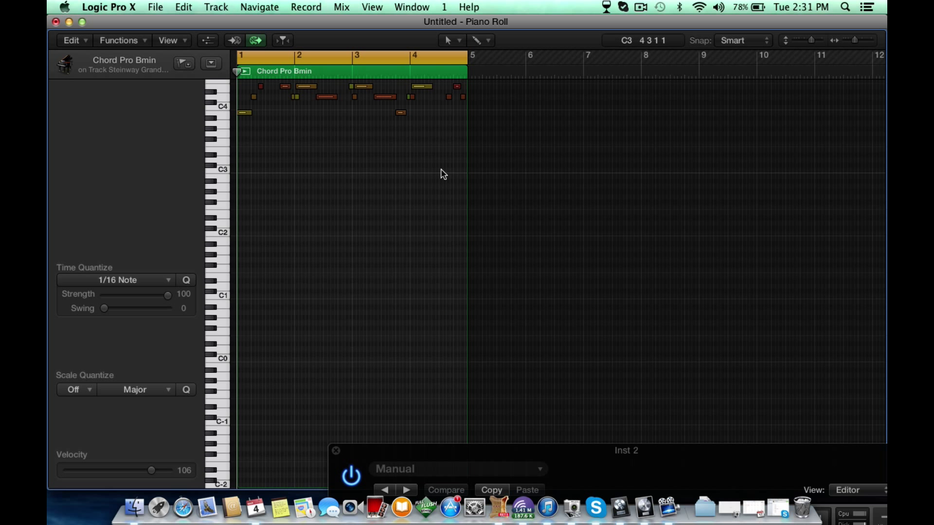
Select the upper notes around bars 3 and 4 and close the separate Piano Roll window
drag(442, 172, 350, 78)
drag(403, 114, 365, 86)
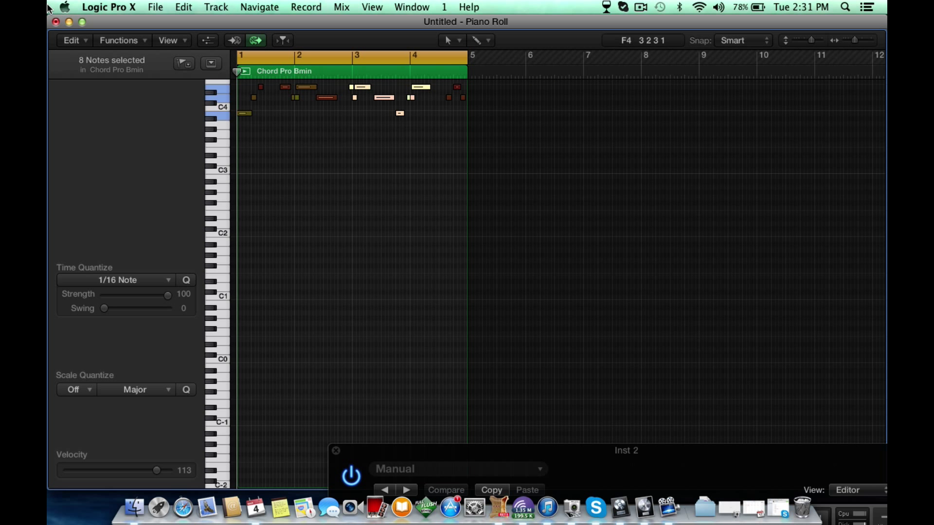
click(55, 22)
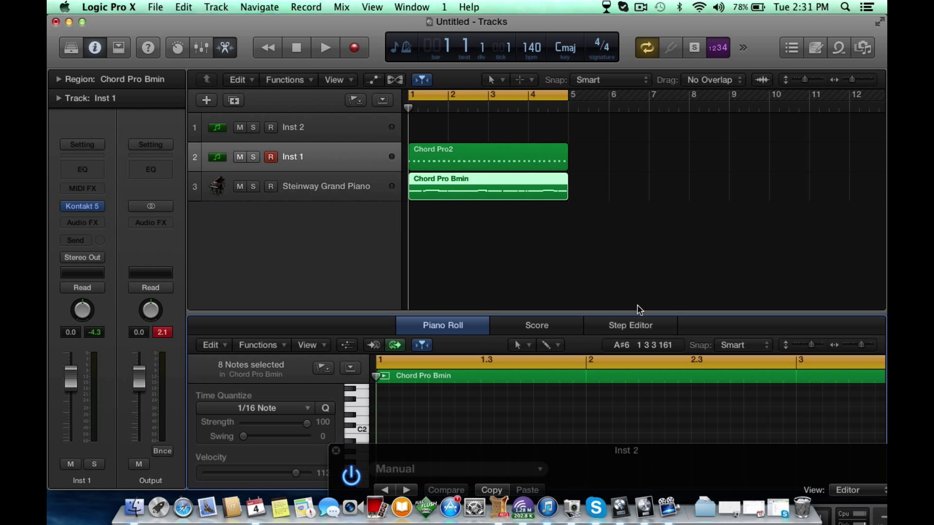
Bring the instrument back into full view and list the 01_C files under Major in the Harmonizations category
drag(636, 312, 548, 57)
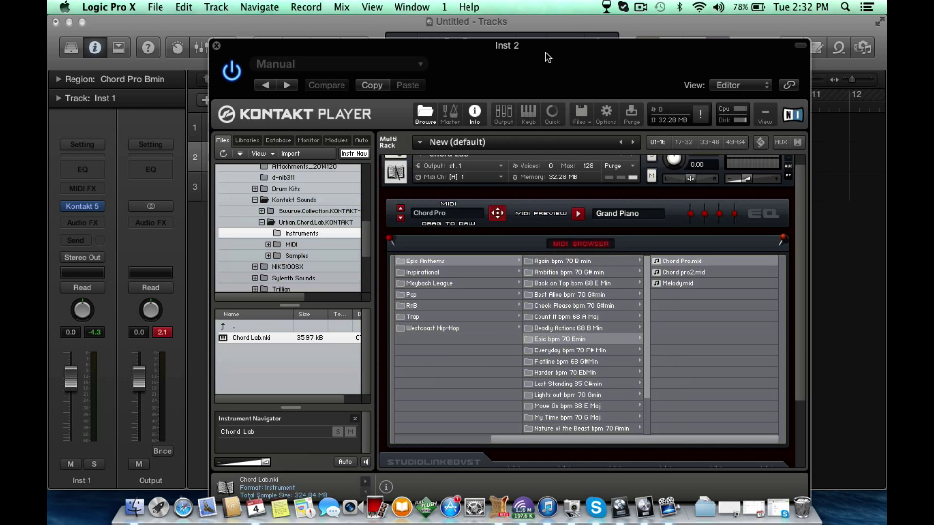
drag(533, 436, 423, 436)
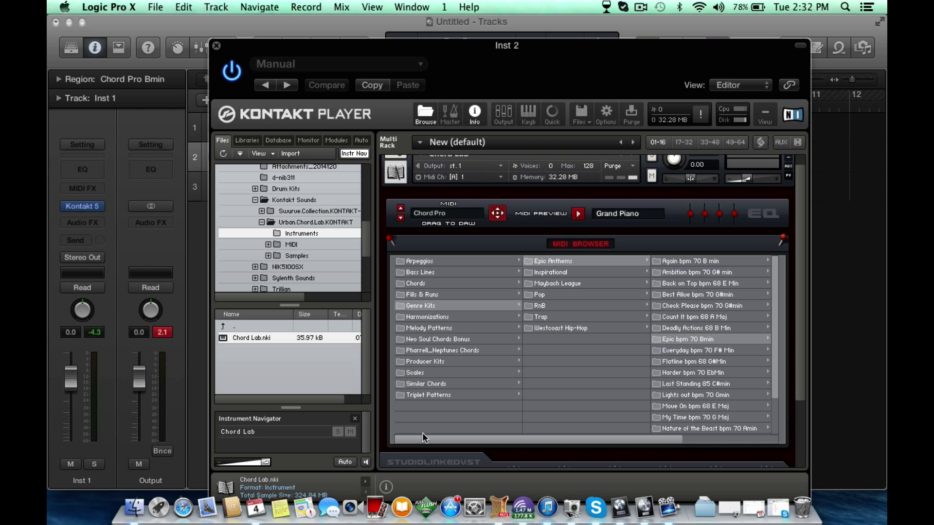
click(407, 315)
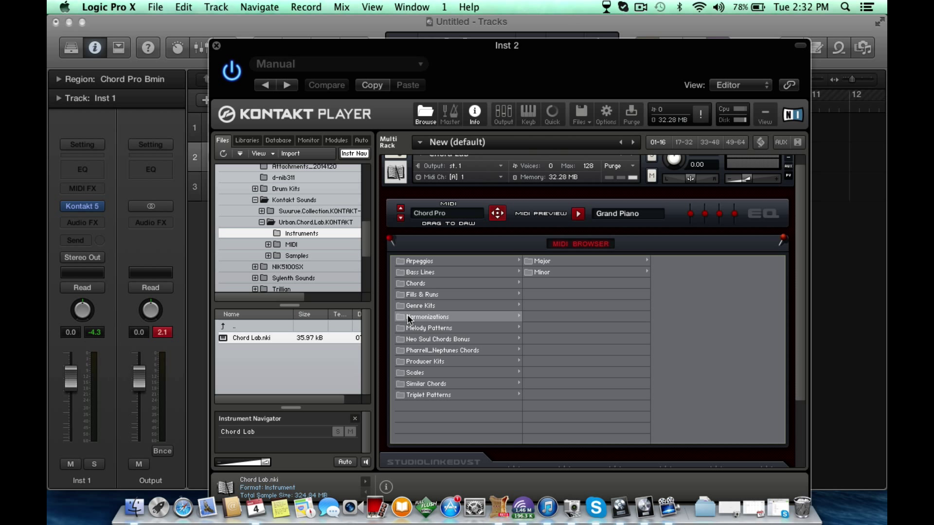
click(554, 267)
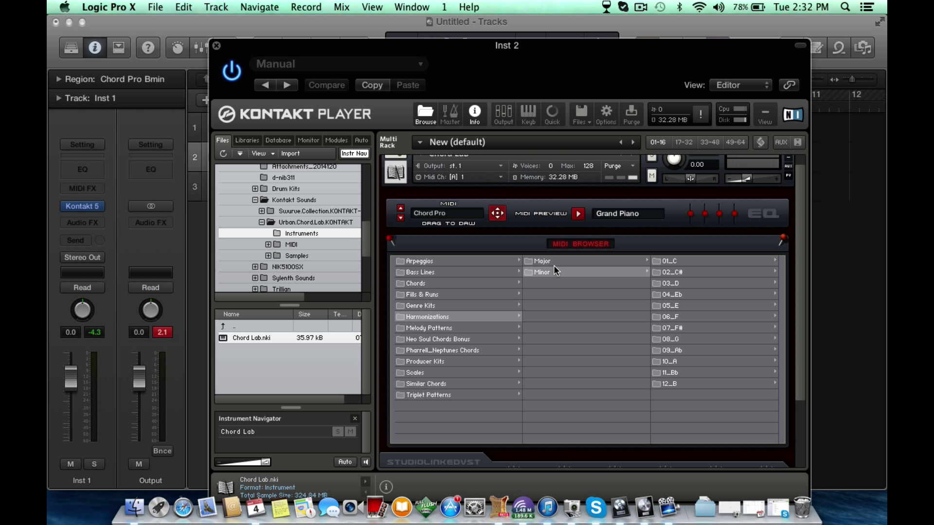
click(559, 262)
click(662, 261)
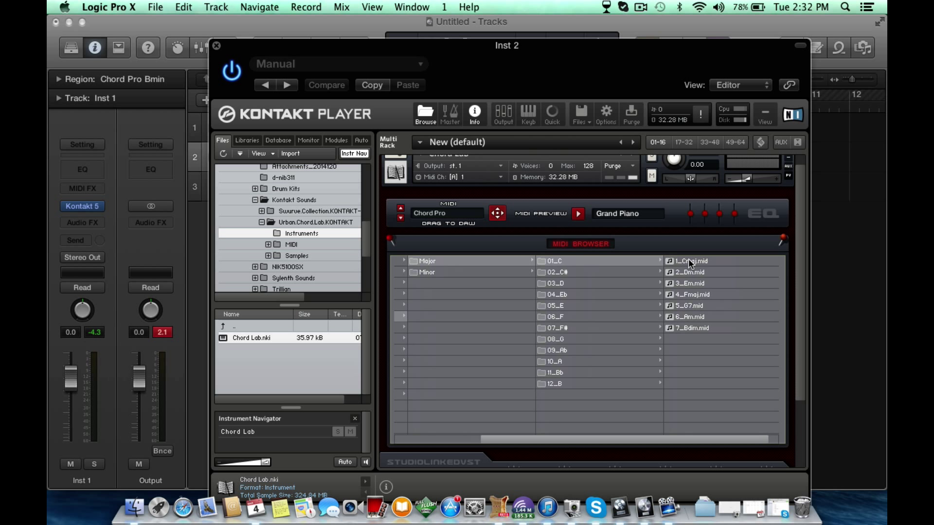
Preview the C major harmonization chords 1_Cmaj and 2_Dm with the Grand Piano sound
click(690, 263)
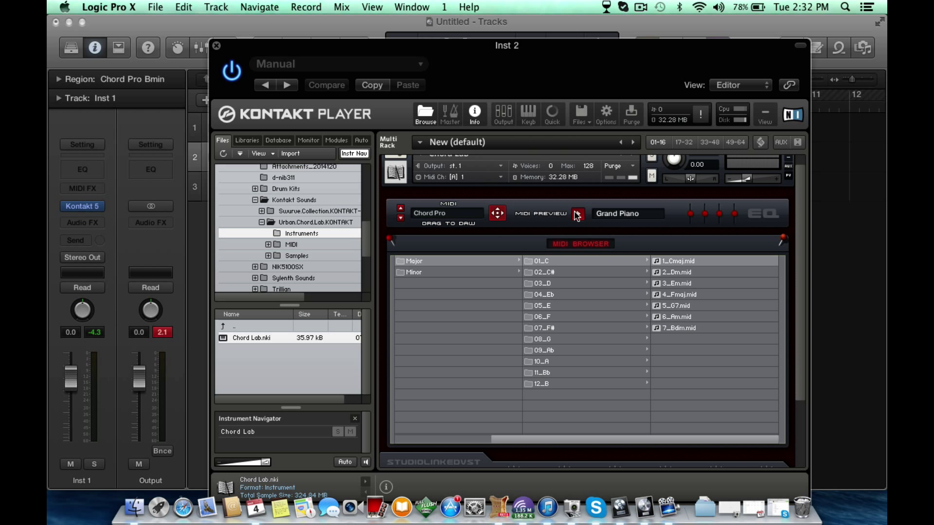
click(577, 215)
click(691, 268)
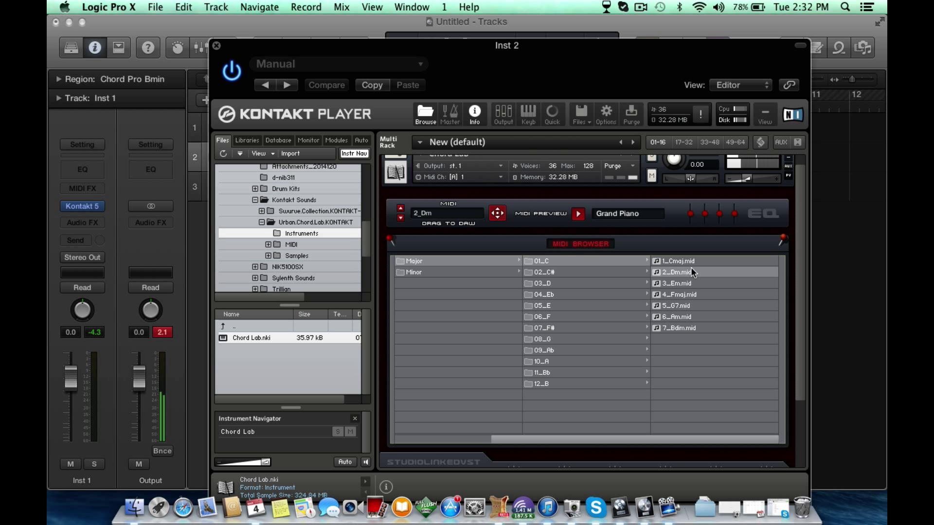
Delete the Chord Pro2 and Chord Pro Bmin regions from the tracks and bring the instrument back into full view
drag(569, 62, 611, 186)
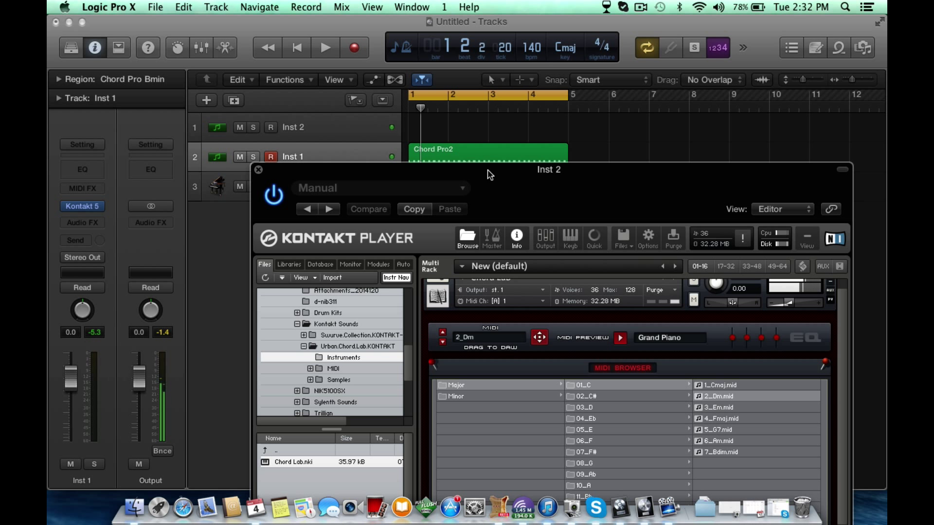
drag(488, 171, 498, 246)
drag(586, 216, 497, 147)
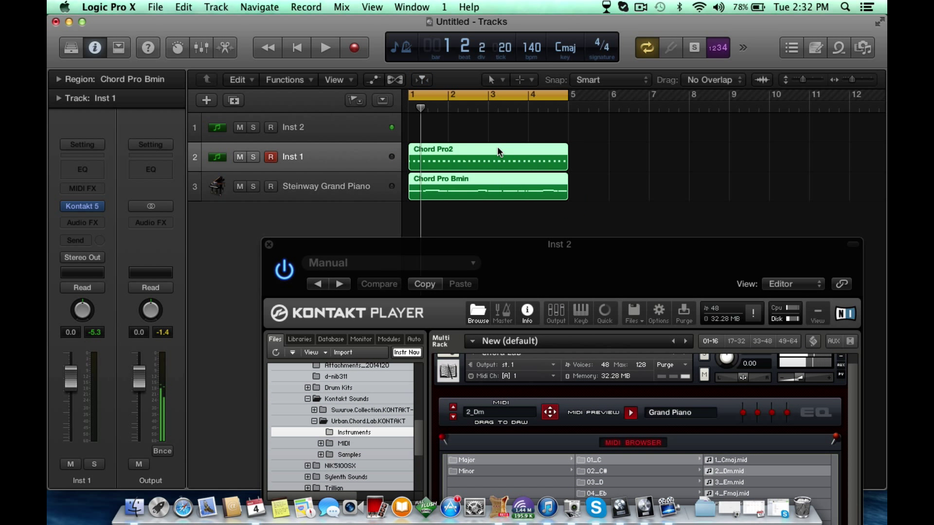
key(Delete)
double_click(666, 244)
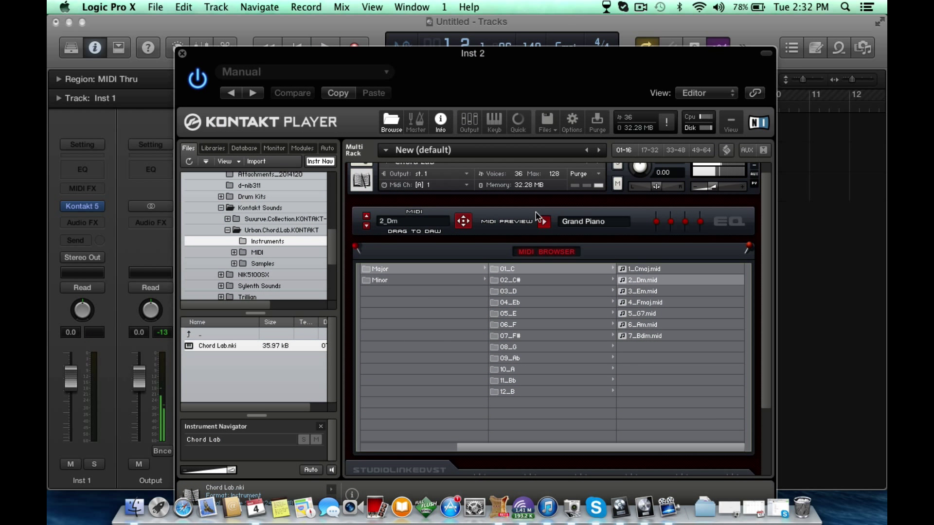
Preview all seven C major harmonization chords in order, from 1_Cmaj to 7_Bdim
click(636, 269)
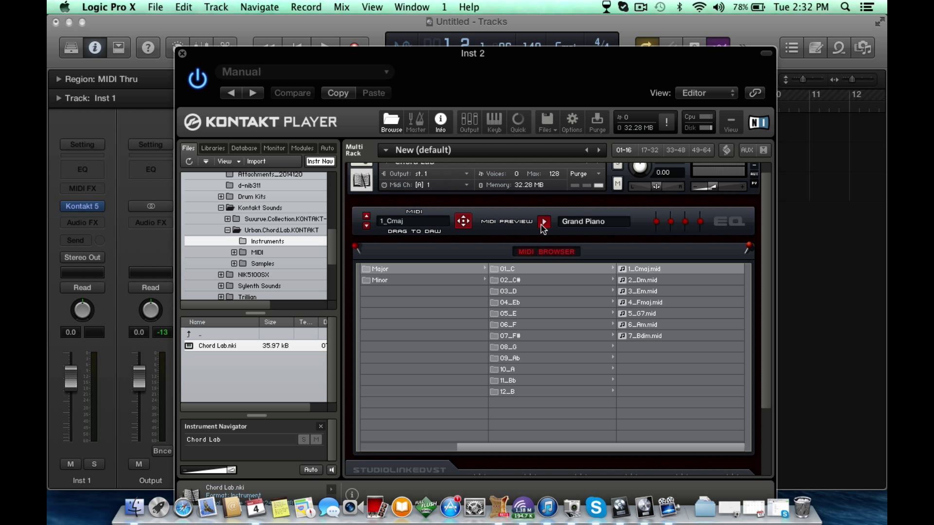
click(645, 281)
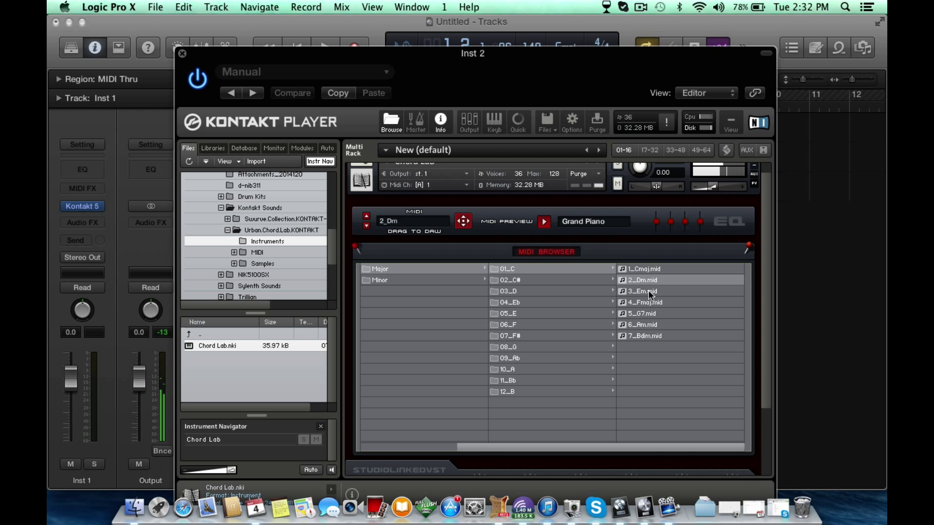
click(648, 291)
click(656, 303)
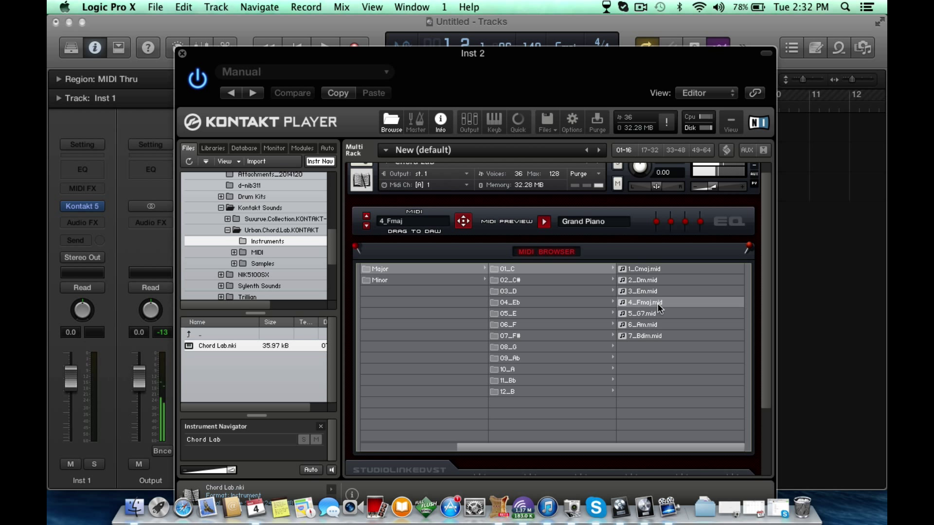
click(656, 314)
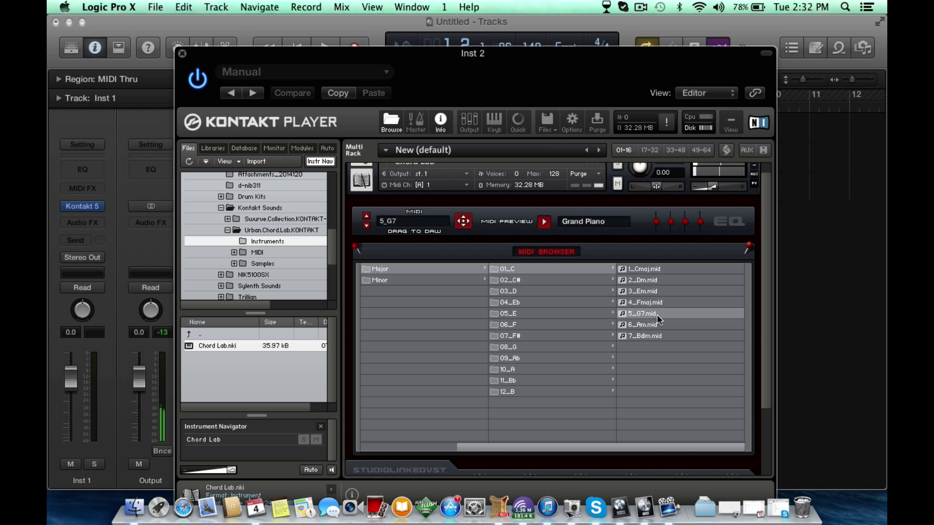
click(658, 324)
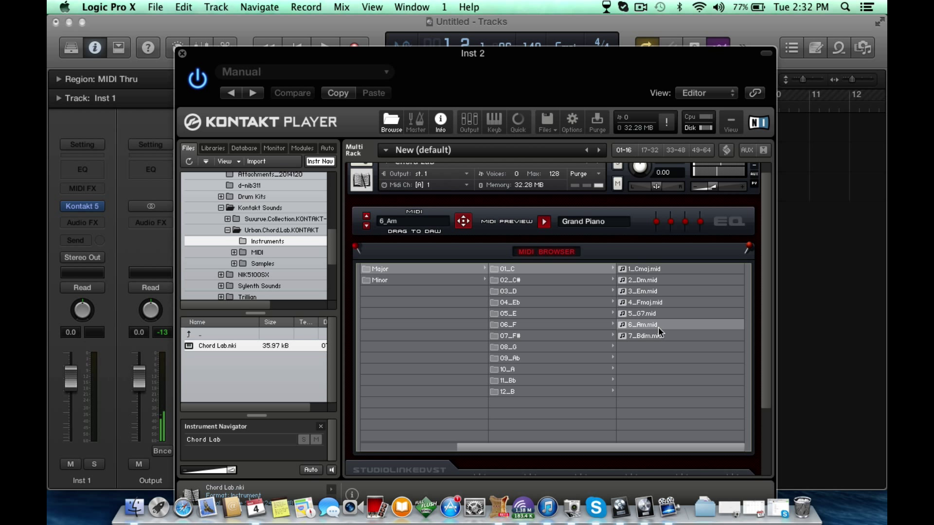
click(655, 337)
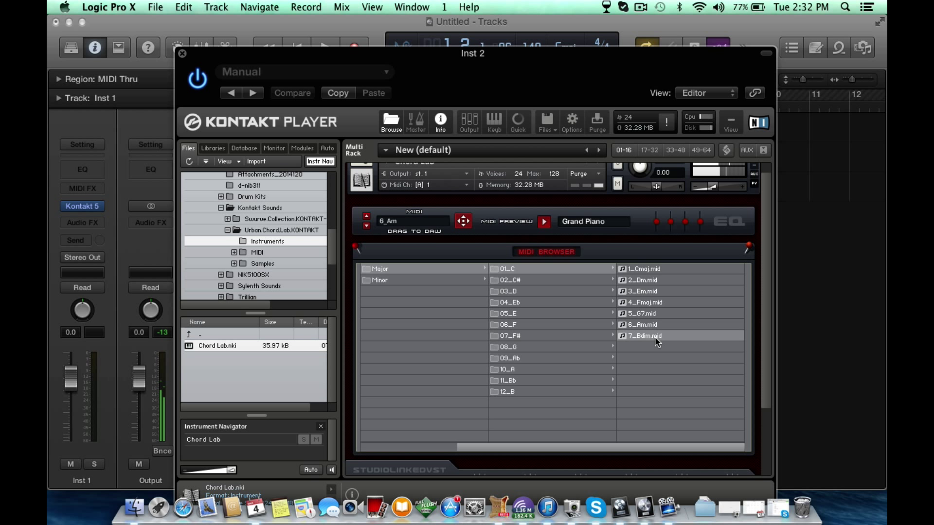
click(544, 222)
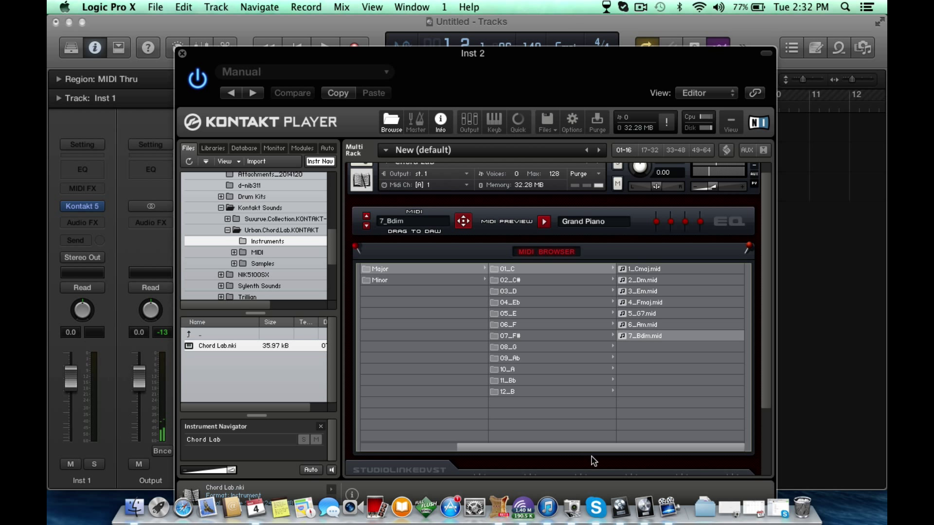
Browse the Melody Patterns files and the Neo Soul Chords Bonus folders, including 04NeoChords and 05NeoChords
drag(598, 448, 492, 459)
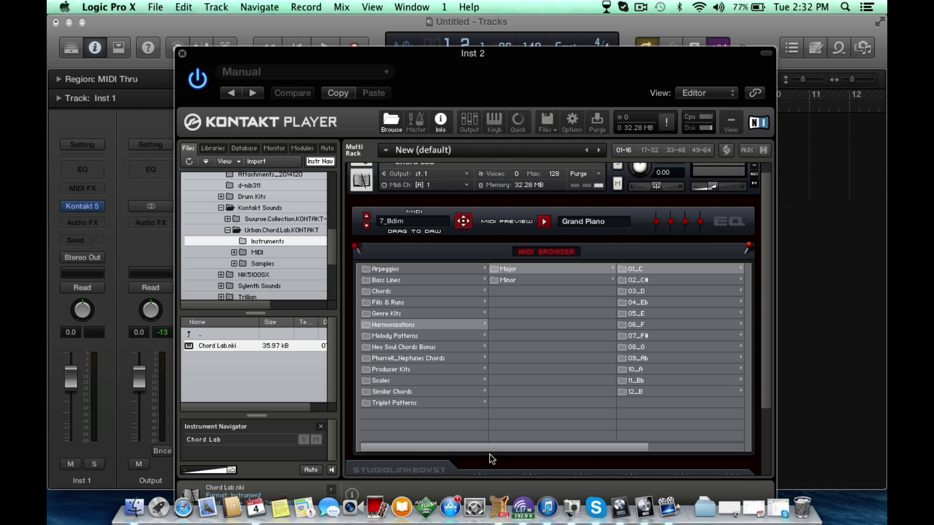
click(408, 334)
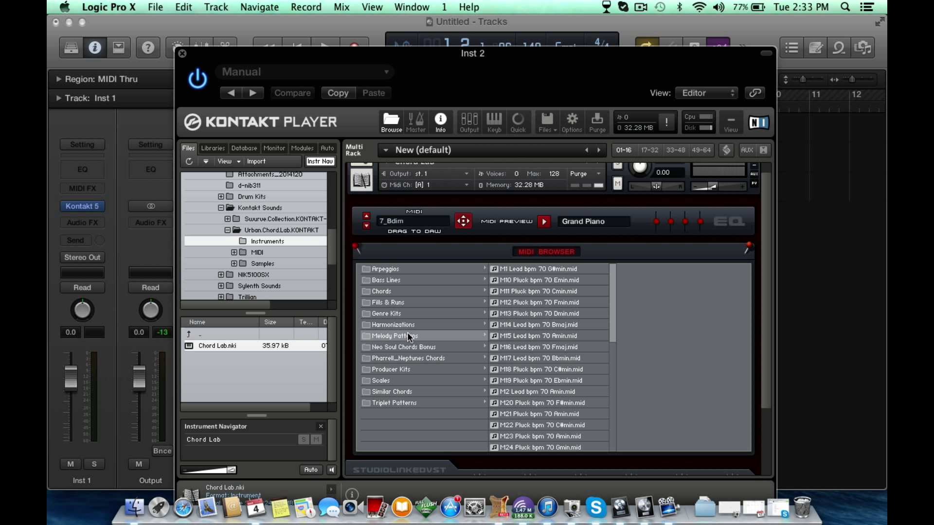
mouse_move(410, 343)
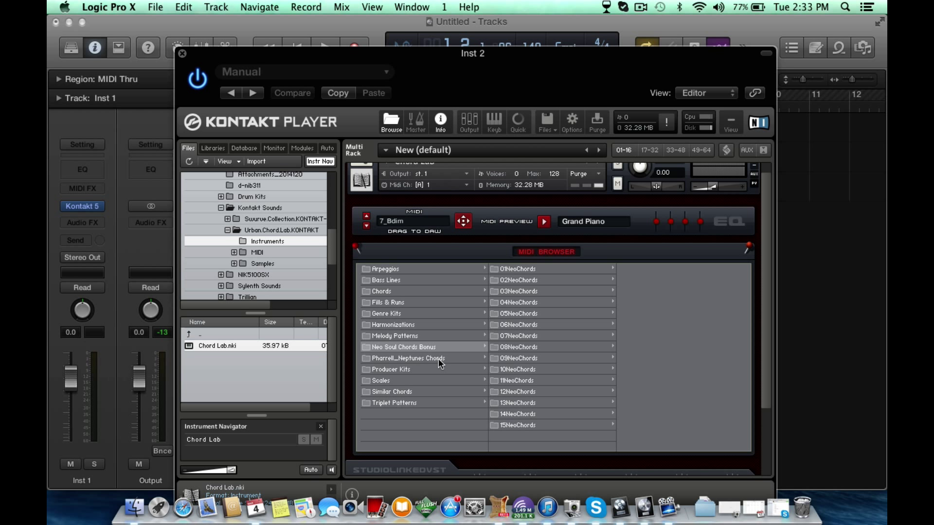
mouse_move(532, 278)
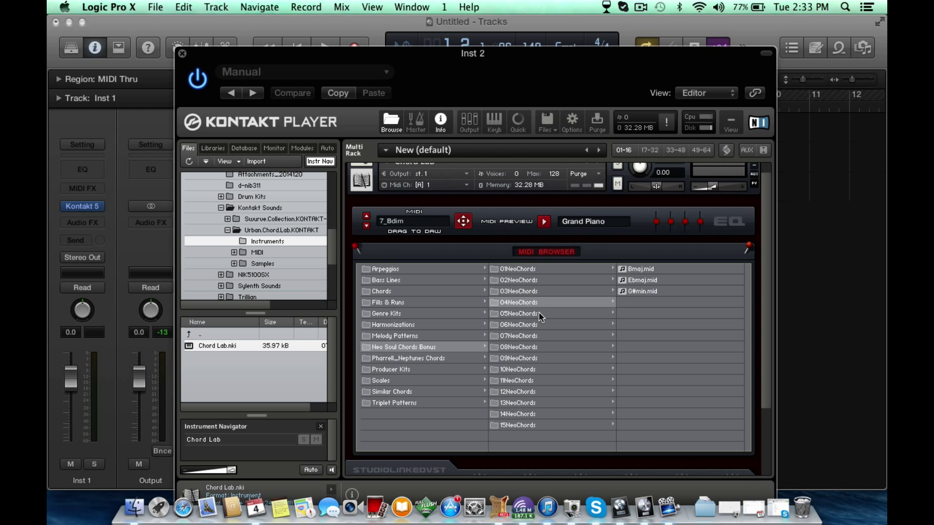
mouse_move(539, 315)
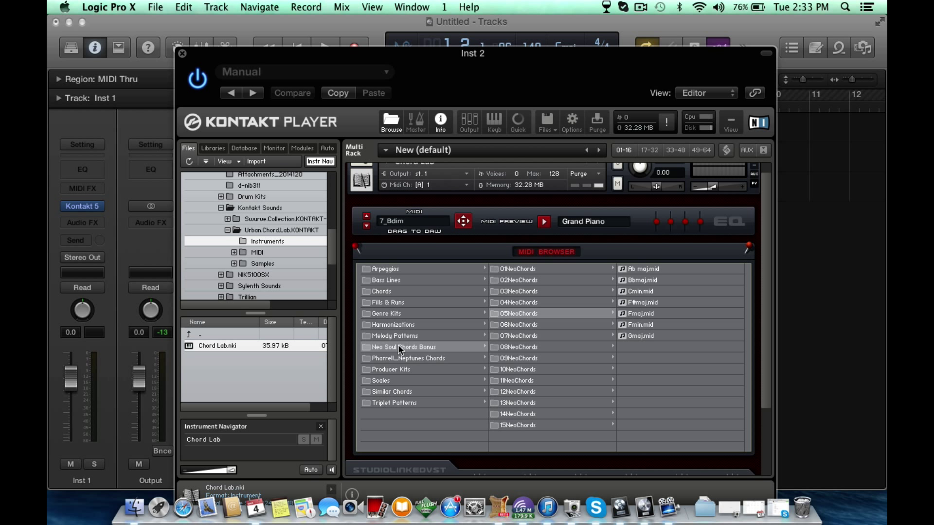
Preview the Dmaj7, Emin, Fmaj and Gmaj7 chords from 01Chords in the Pharrell_Neptunes Chords category
click(400, 358)
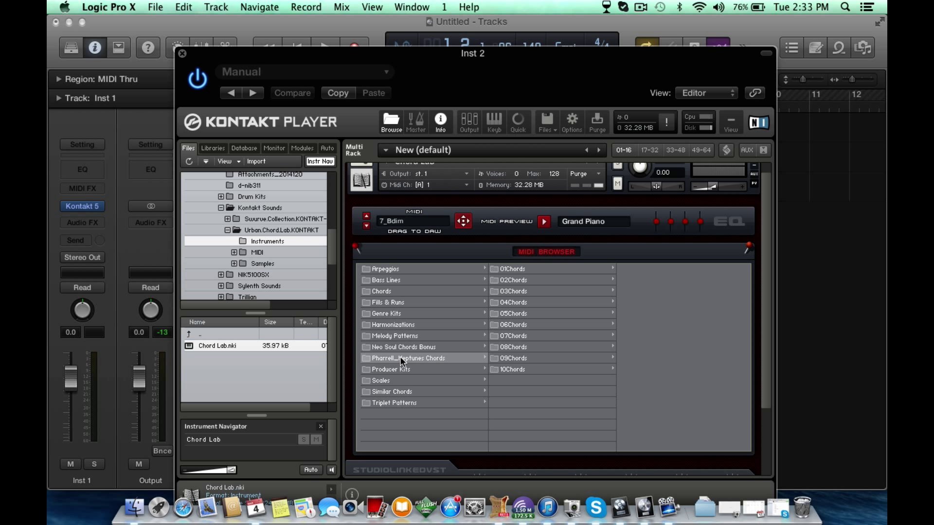
click(512, 272)
click(657, 267)
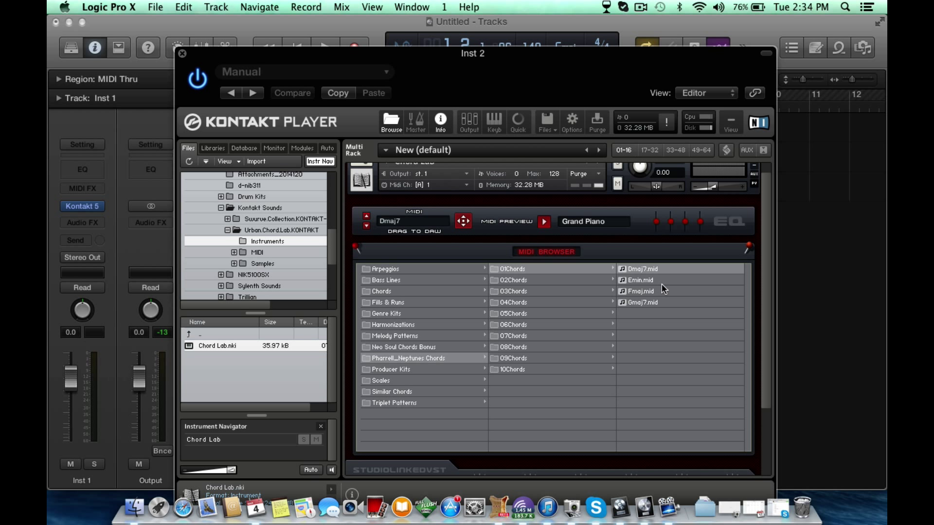
click(646, 281)
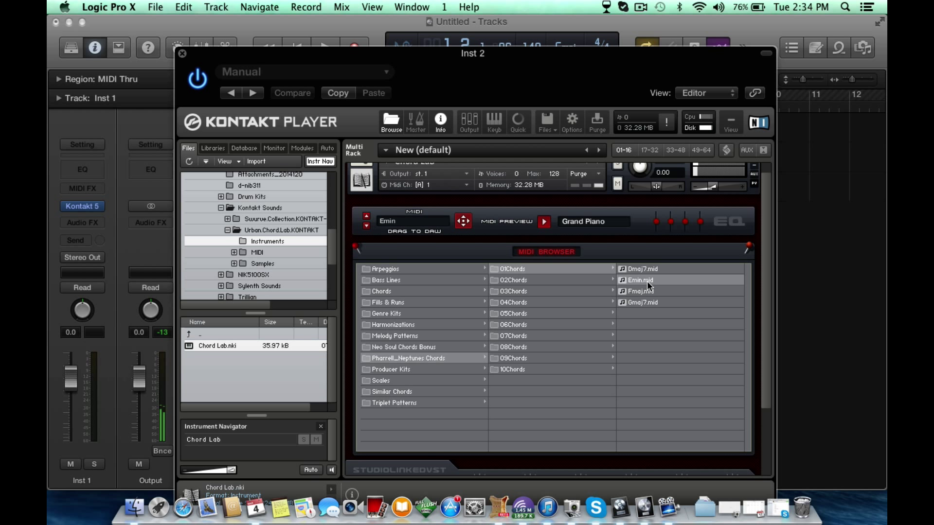
click(645, 287)
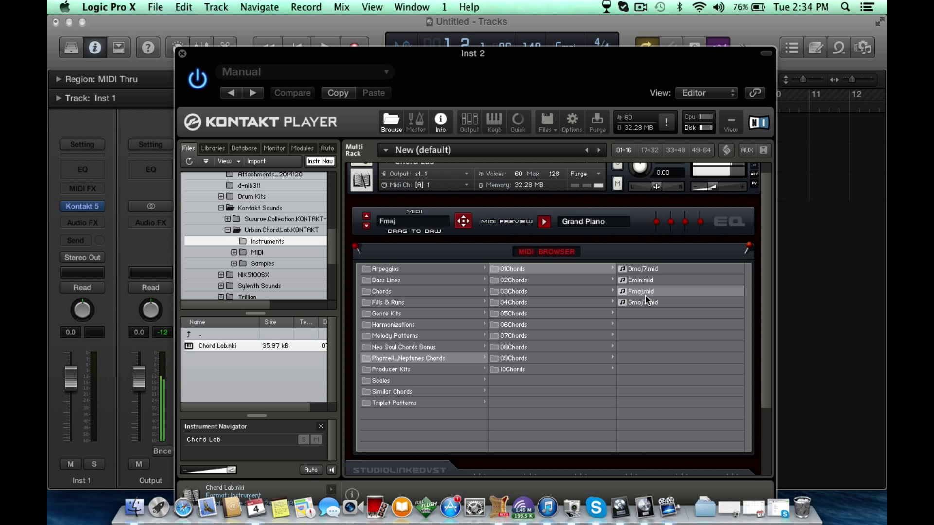
click(644, 302)
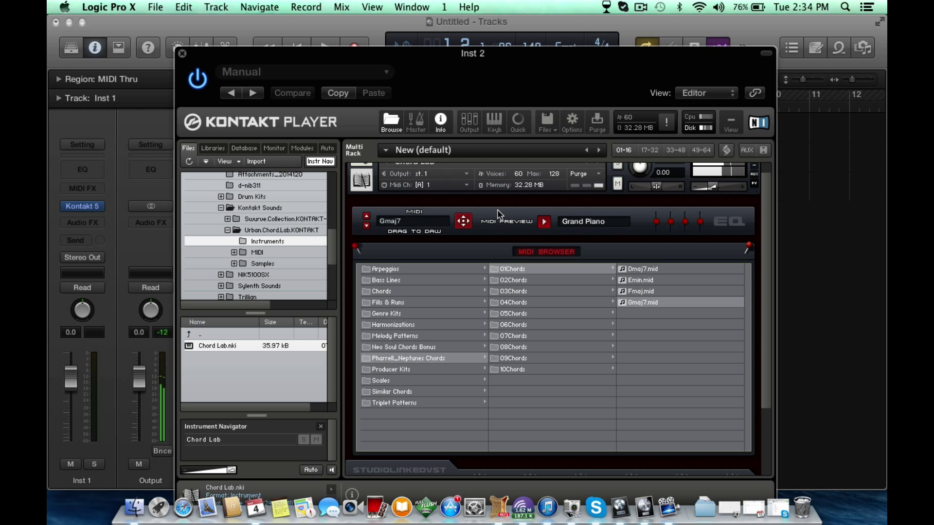
click(542, 224)
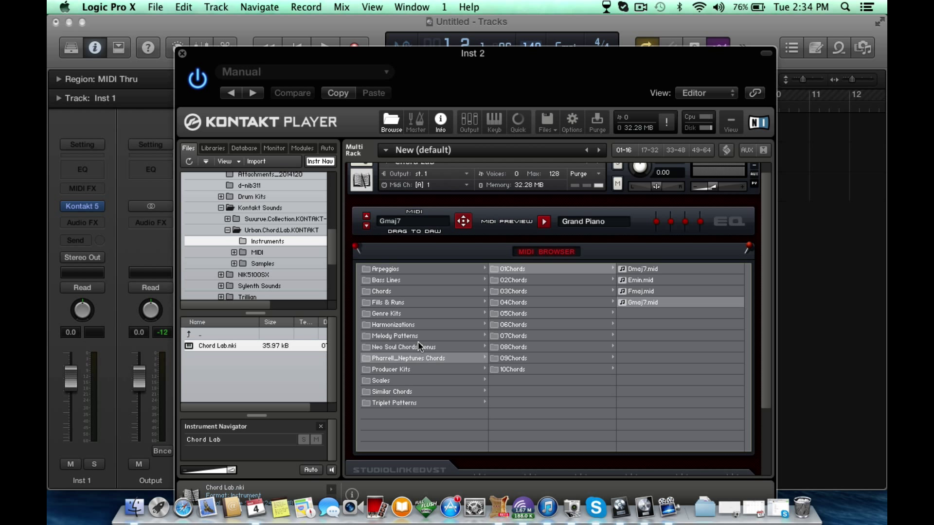
List the files of Progression 1 from the JuseBeatz progressions in the Producer Kits category
click(411, 371)
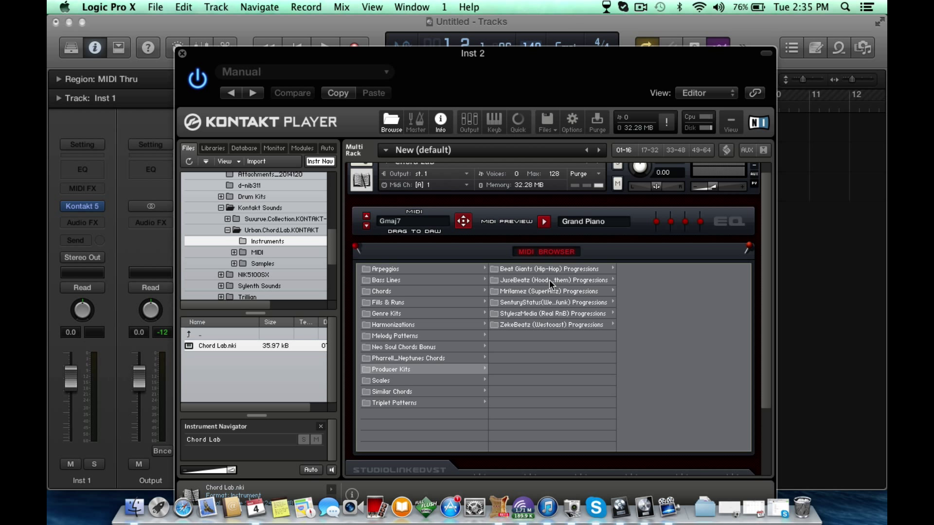
click(519, 279)
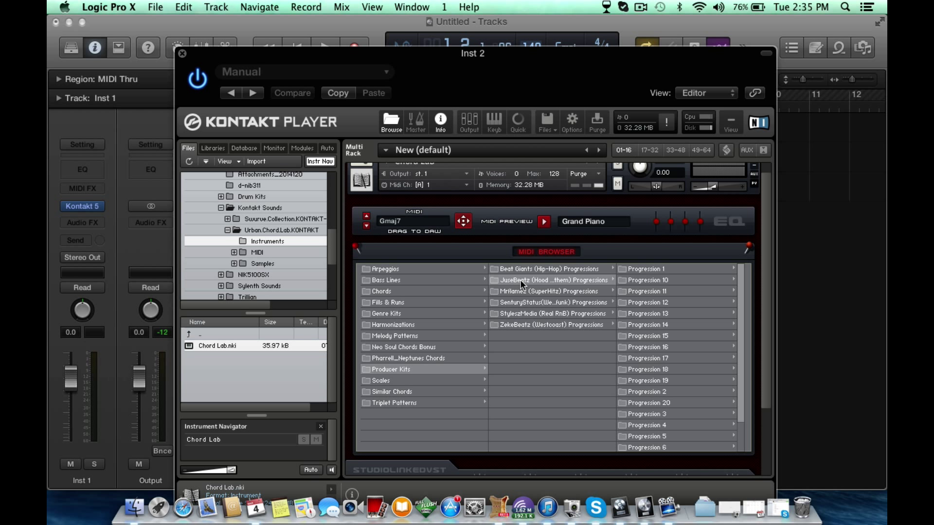
click(660, 269)
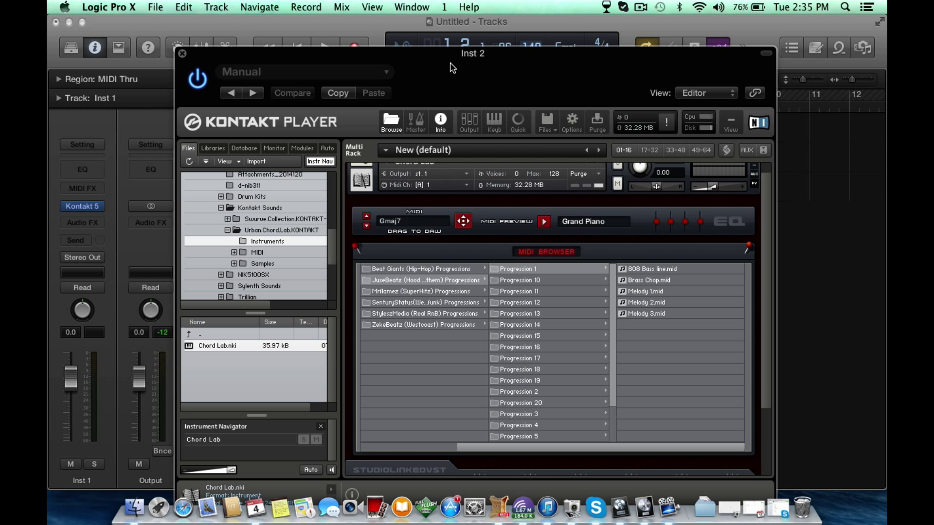
Place the Brass Chop MIDI on the Inst 1 track at bar 1 and play it back
drag(448, 62, 424, 193)
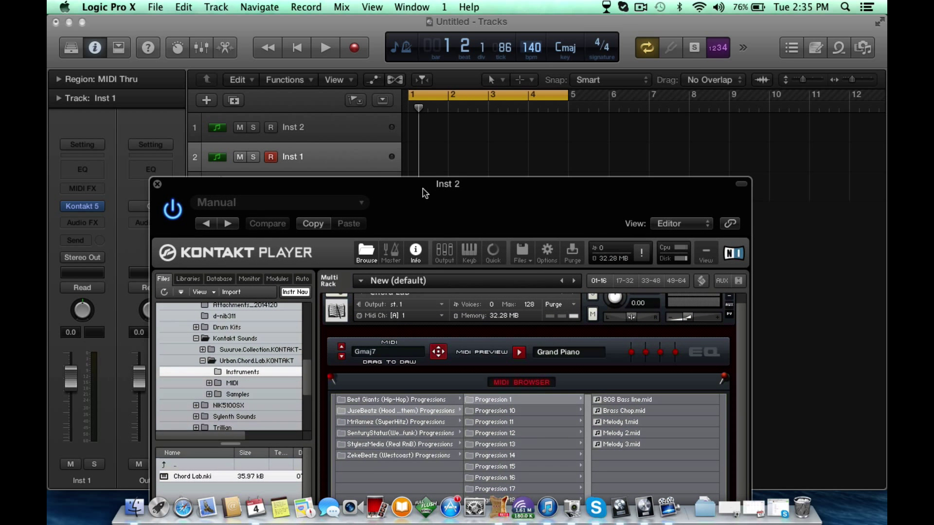
click(619, 410)
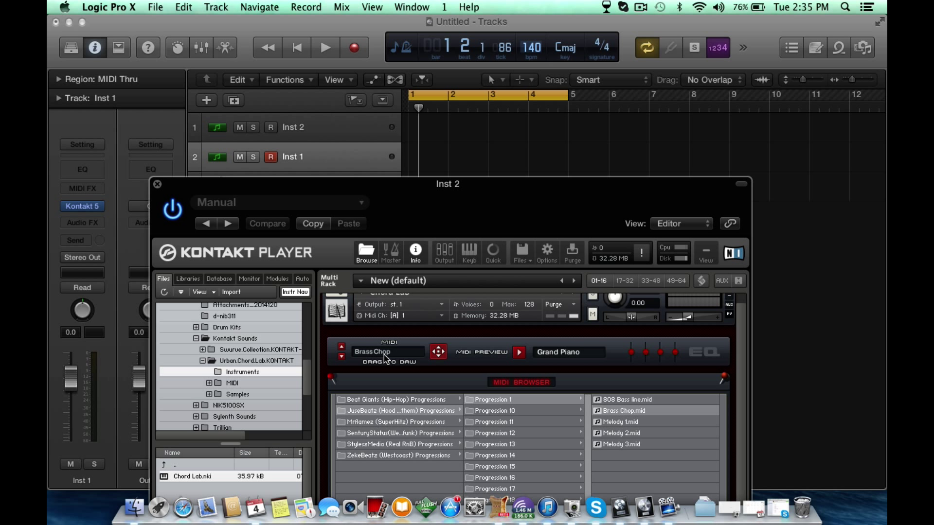
drag(385, 359, 434, 154)
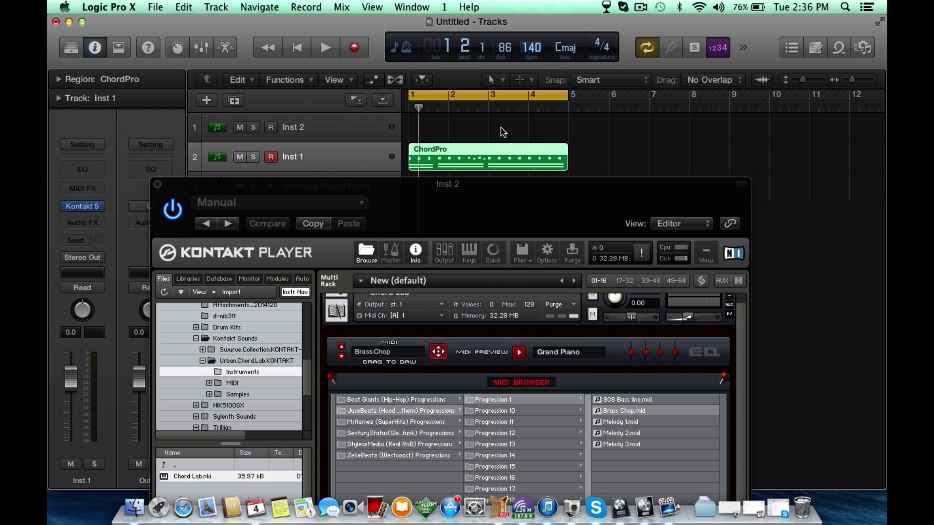
click(649, 147)
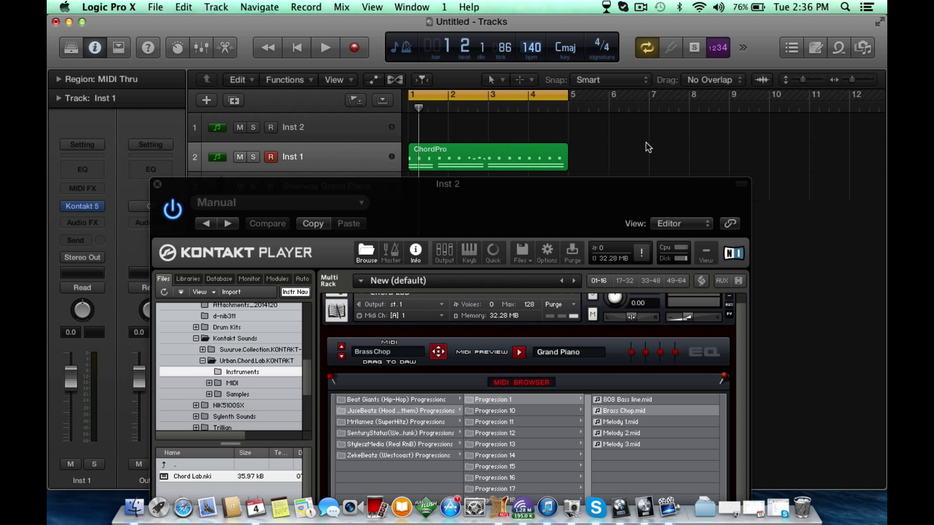
key(space)
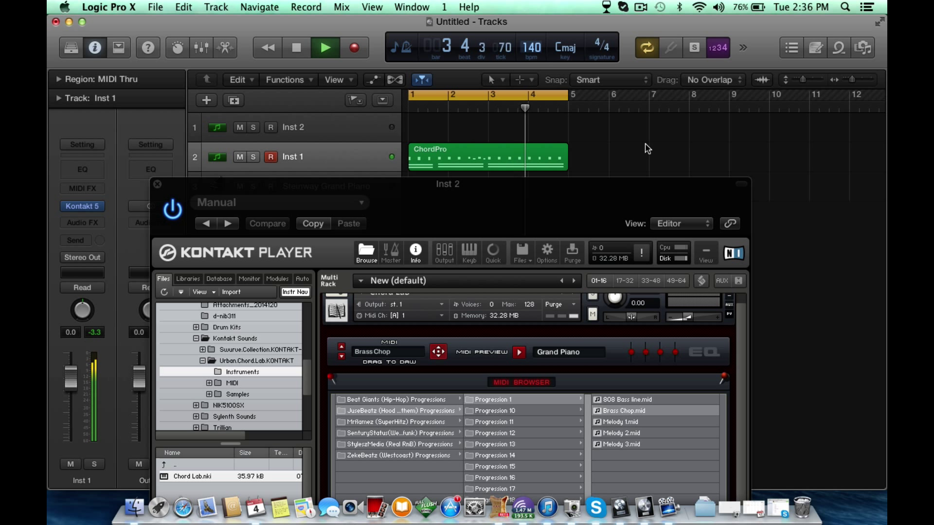
key(space)
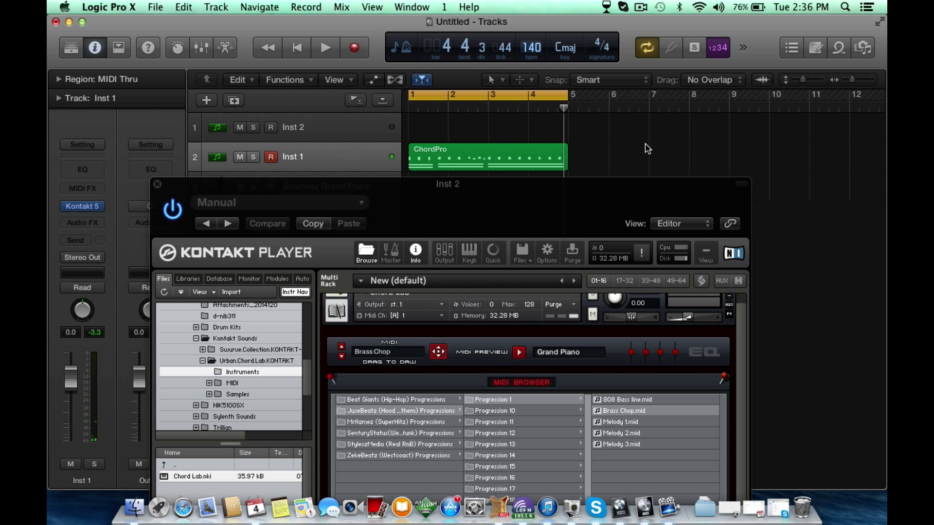
Uncover the Steinway Grand Piano track below the regions and select the Inst 1 track with its ChordPro region
drag(506, 229, 526, 235)
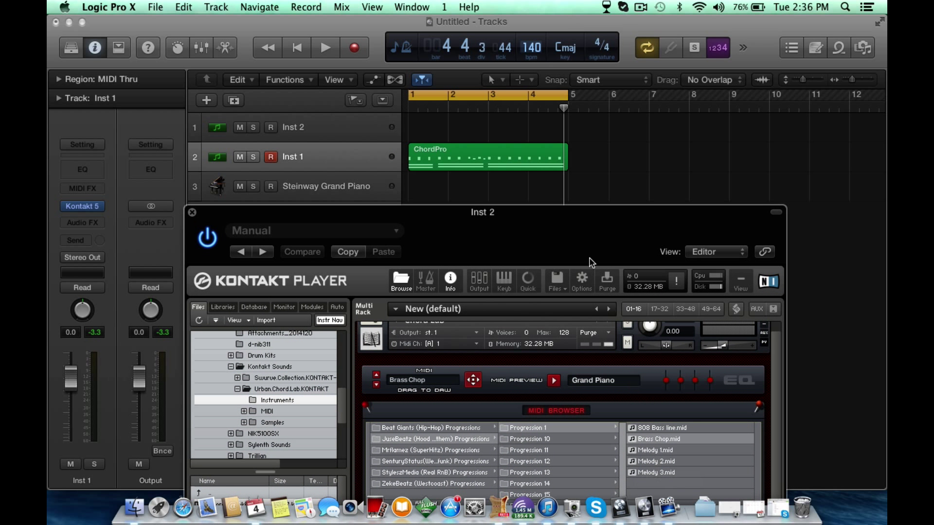
drag(546, 214, 519, 221)
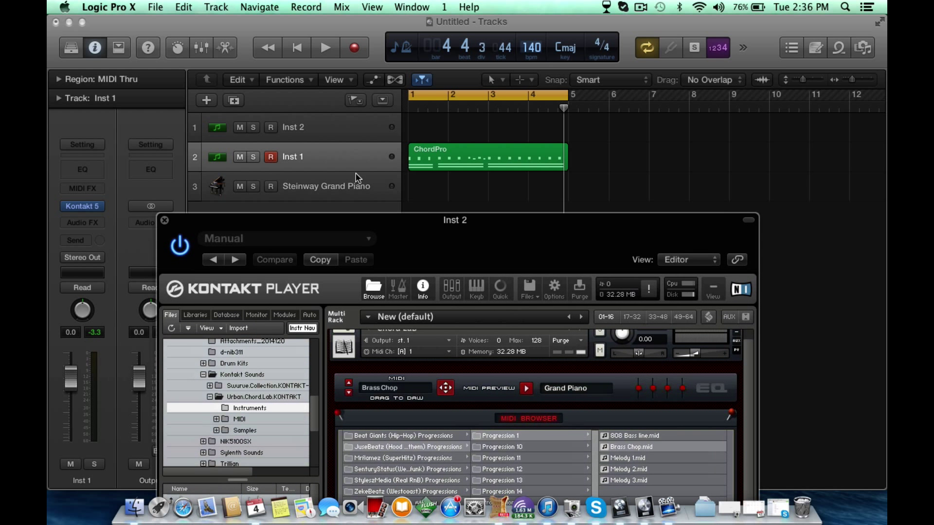
click(326, 185)
click(326, 161)
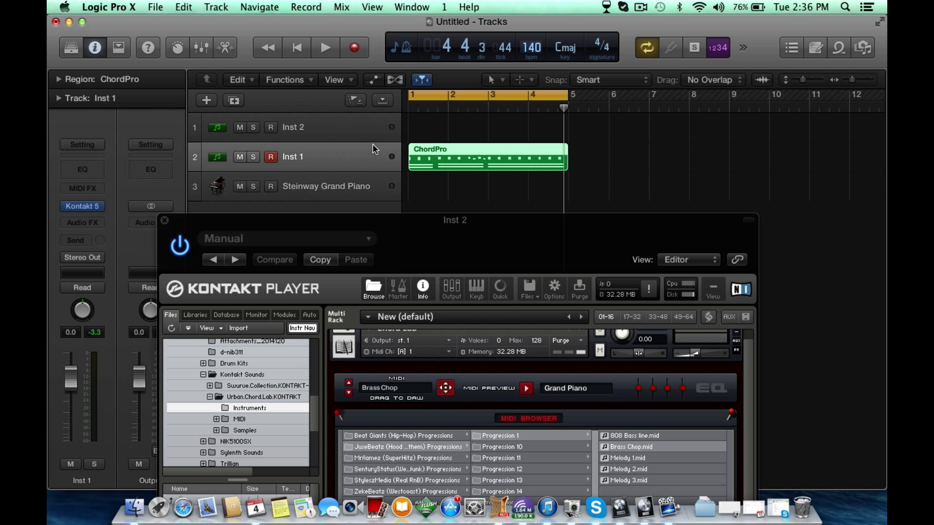
Add one software instrument track below Inst 1 and move the Kontakt window clear of the track list
click(207, 100)
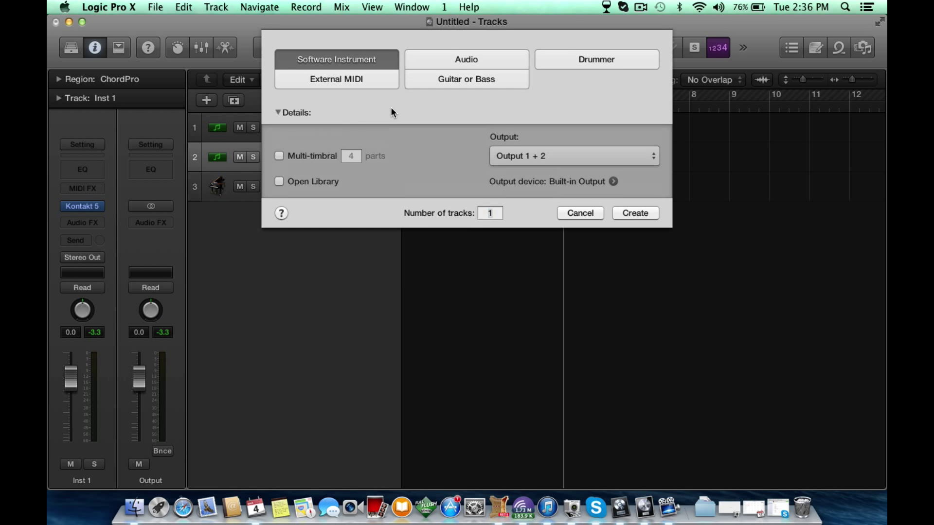
click(649, 216)
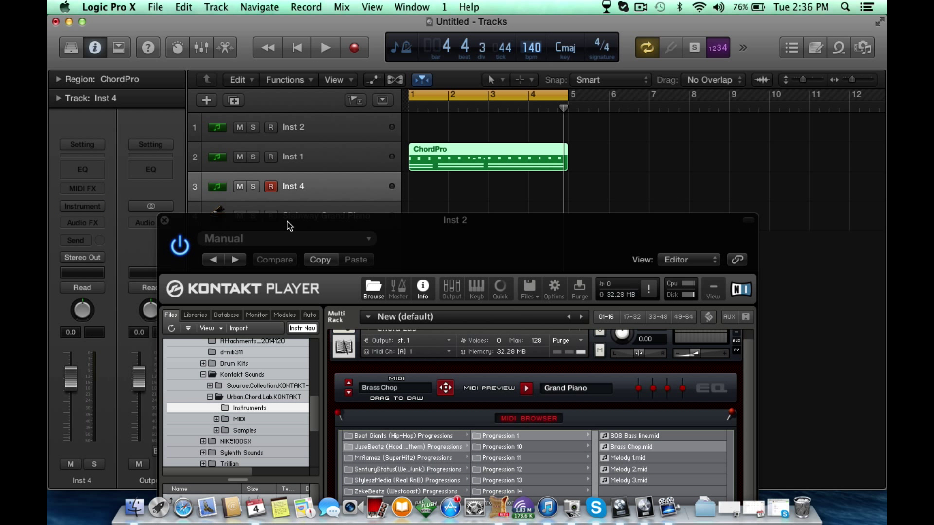
drag(288, 223, 507, 187)
Load Kontakt 5 on the Inst 4 track with the 808-HAM 808 instrument, and close its plug-in window
click(74, 259)
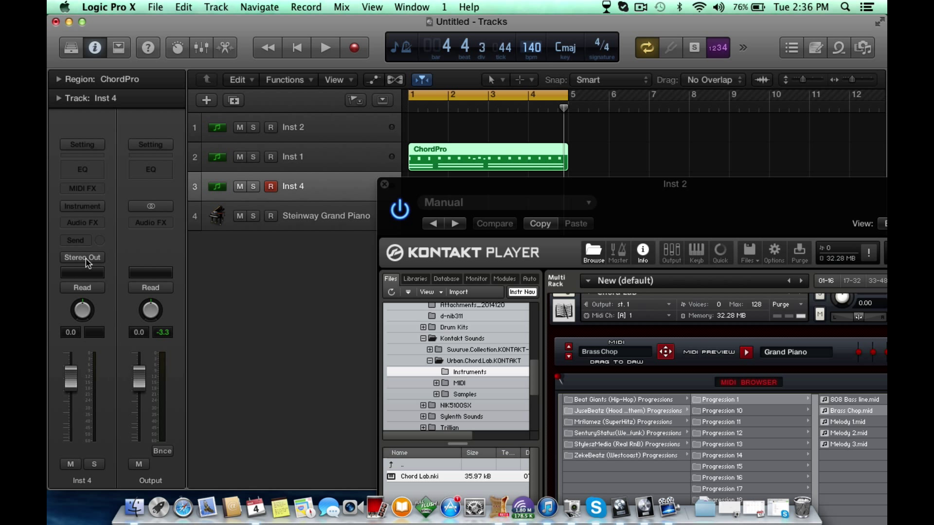
click(83, 206)
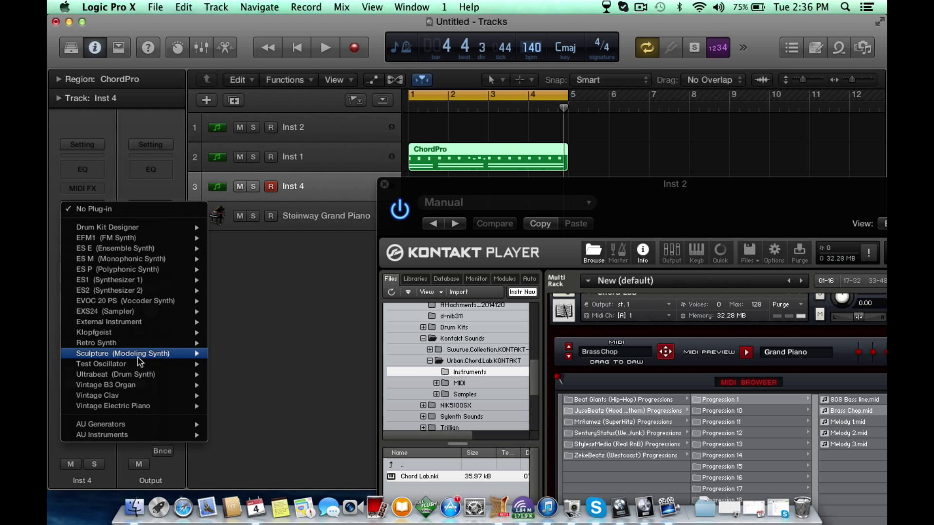
mouse_move(155, 436)
mouse_move(265, 444)
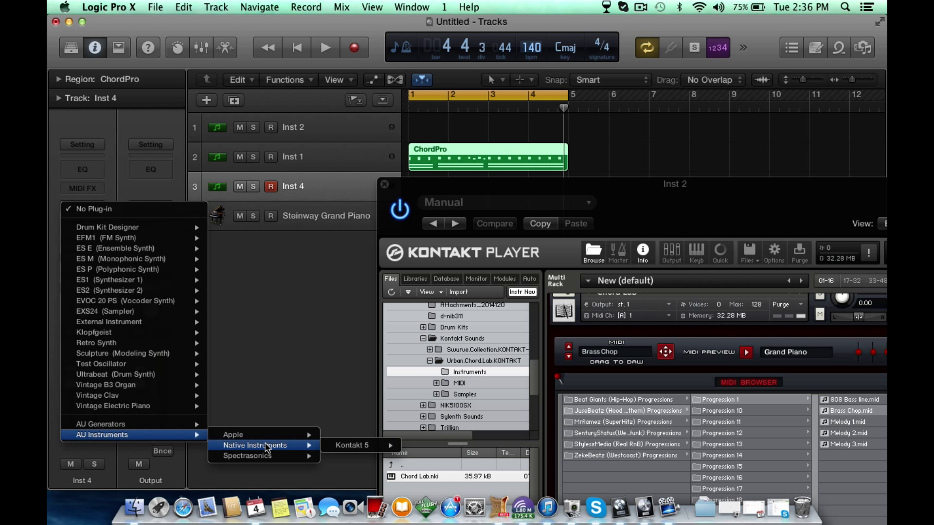
mouse_move(340, 444)
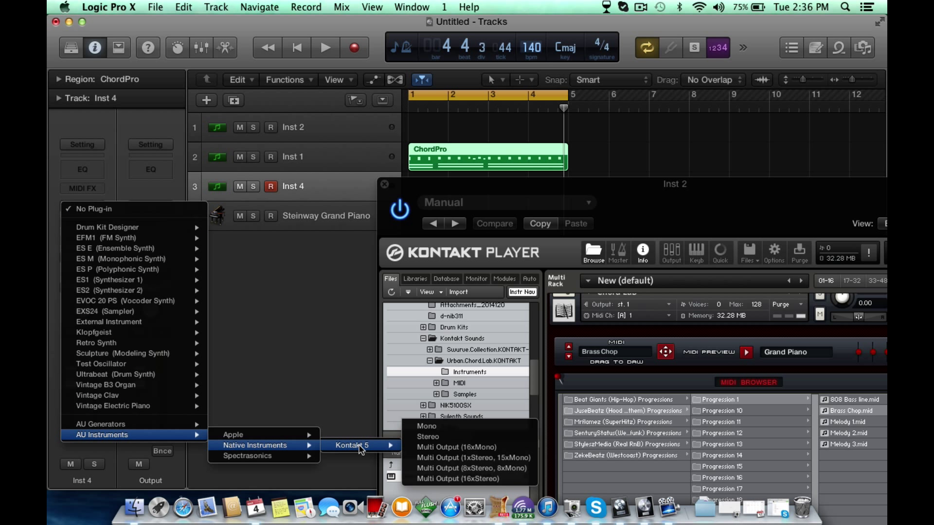
click(430, 424)
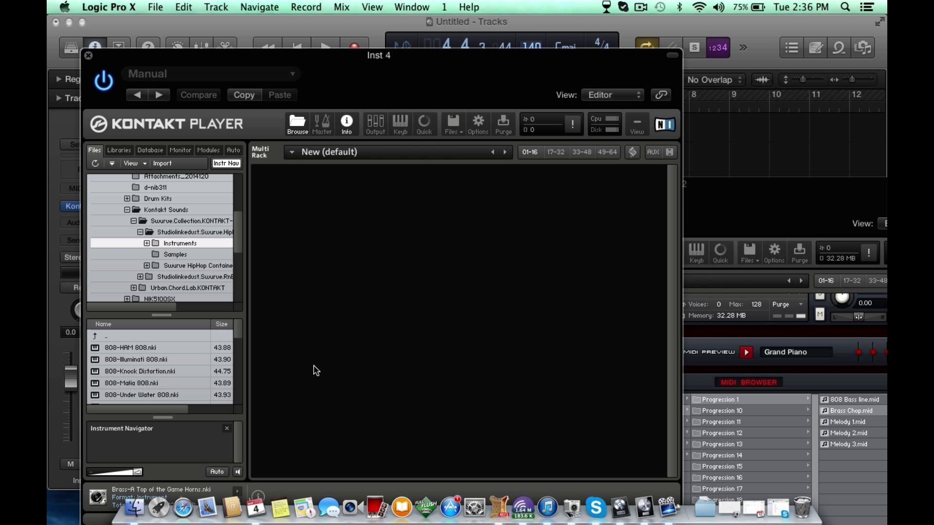
double_click(158, 348)
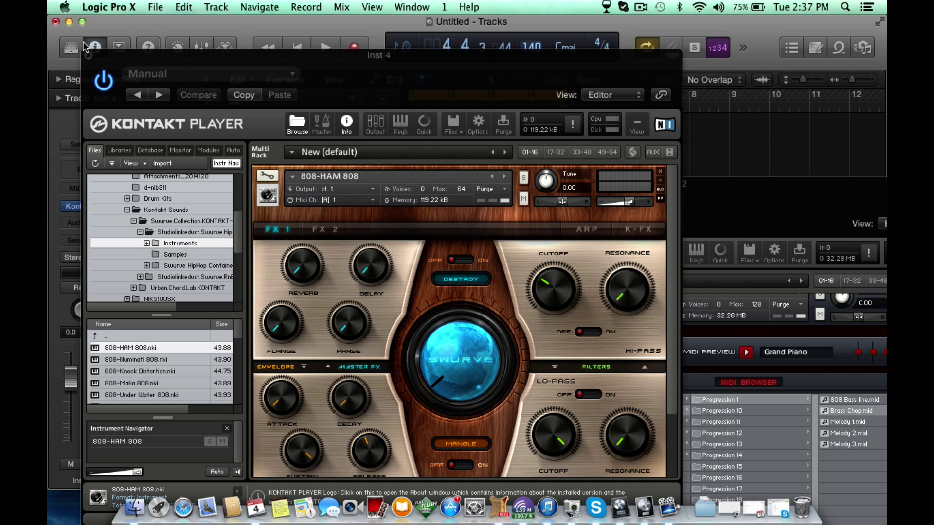
click(88, 56)
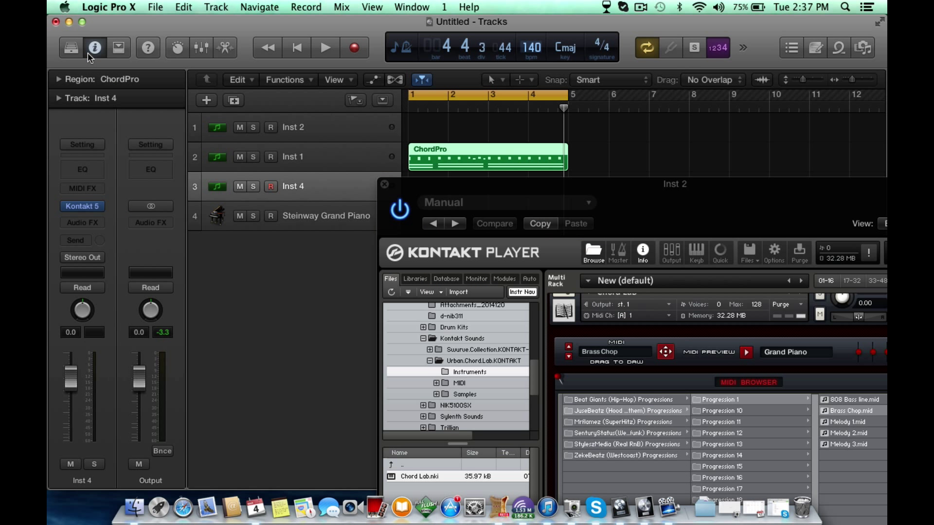
Place the 808 Bass line MIDI from JuseBeatz Progression 1 on the Inst 4 track at bar 1 and play both regions back
drag(653, 193, 544, 192)
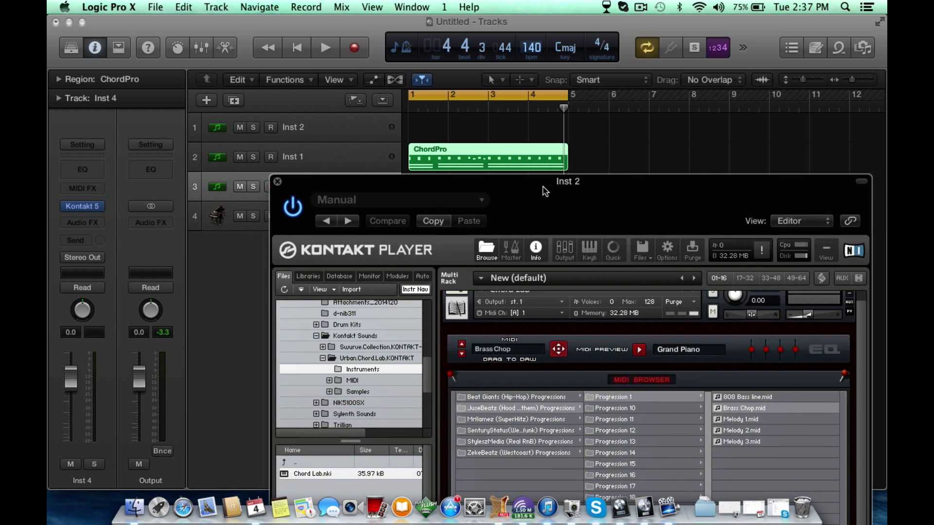
click(751, 398)
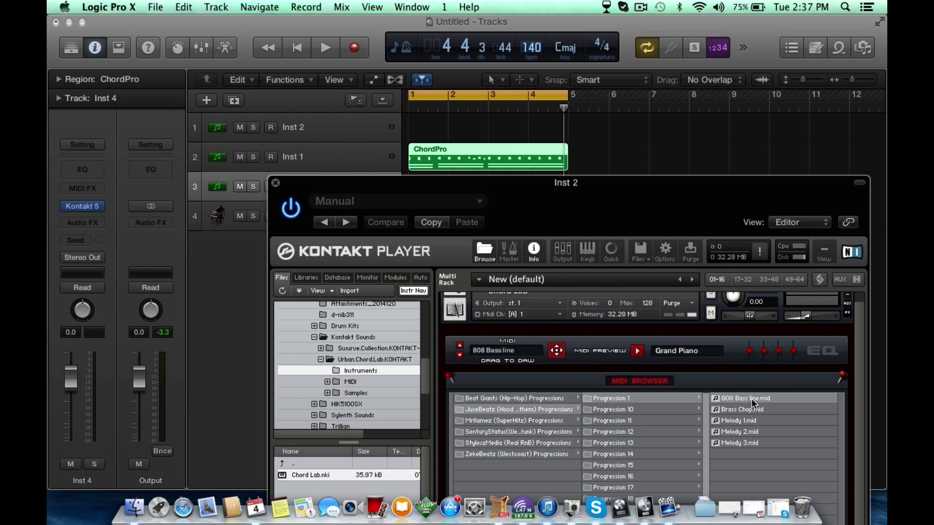
drag(602, 188, 611, 261)
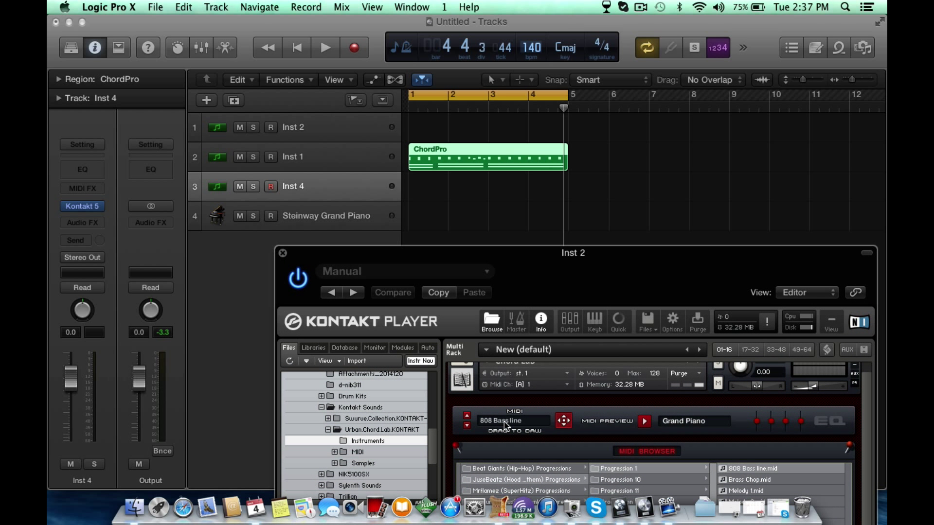
drag(505, 426, 436, 188)
click(615, 217)
key(space)
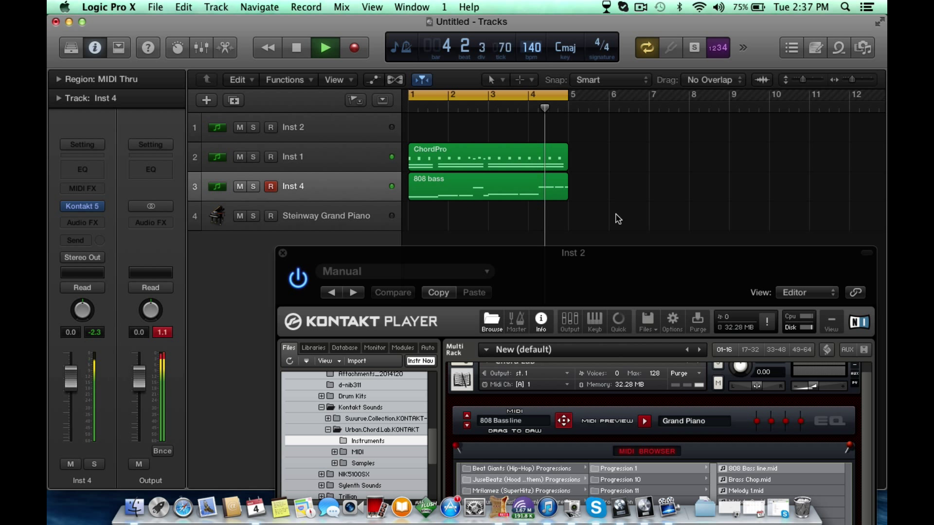
key(space)
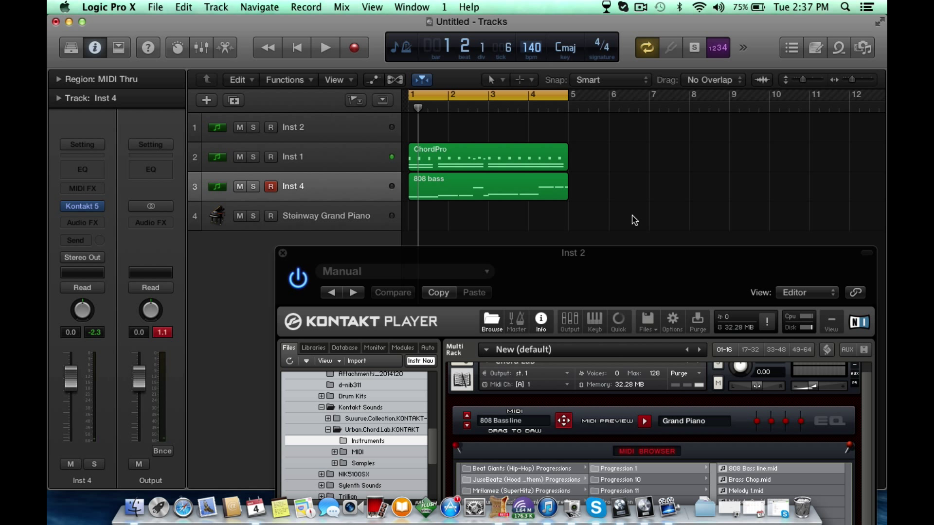
Bring the full MIDI browser into view and list the 01_C files of the Scales category
drag(683, 267, 660, 65)
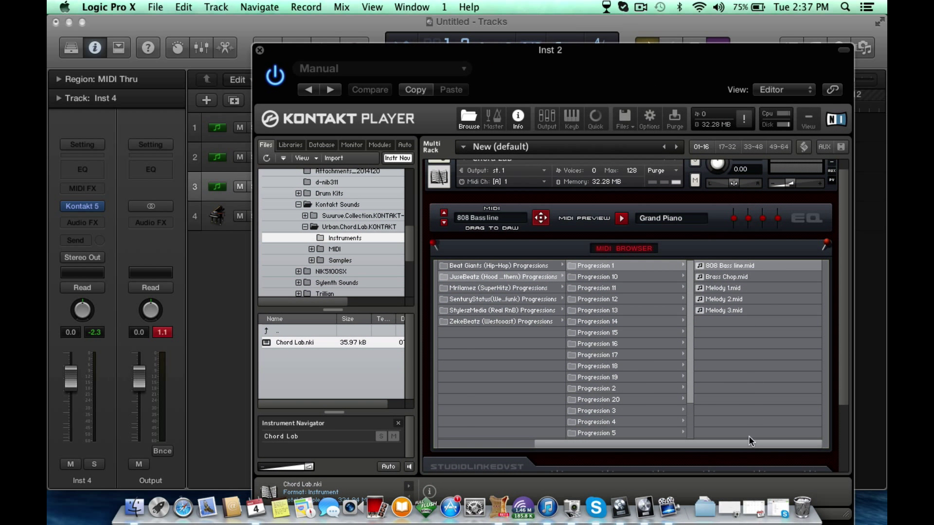
drag(748, 444, 624, 430)
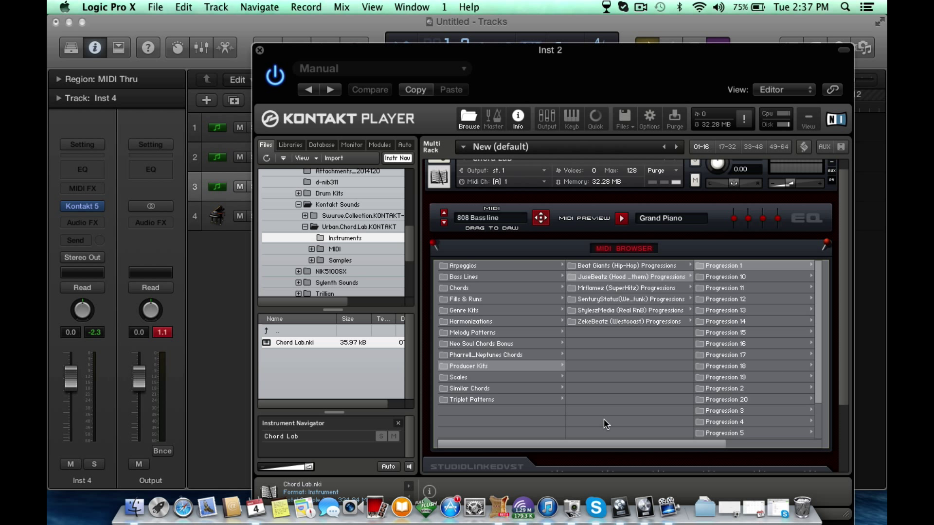
click(489, 376)
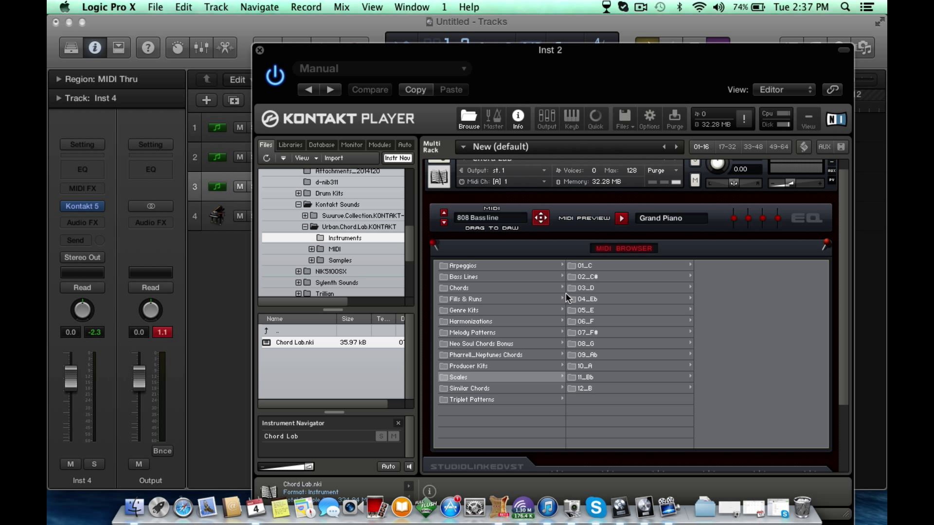
click(593, 267)
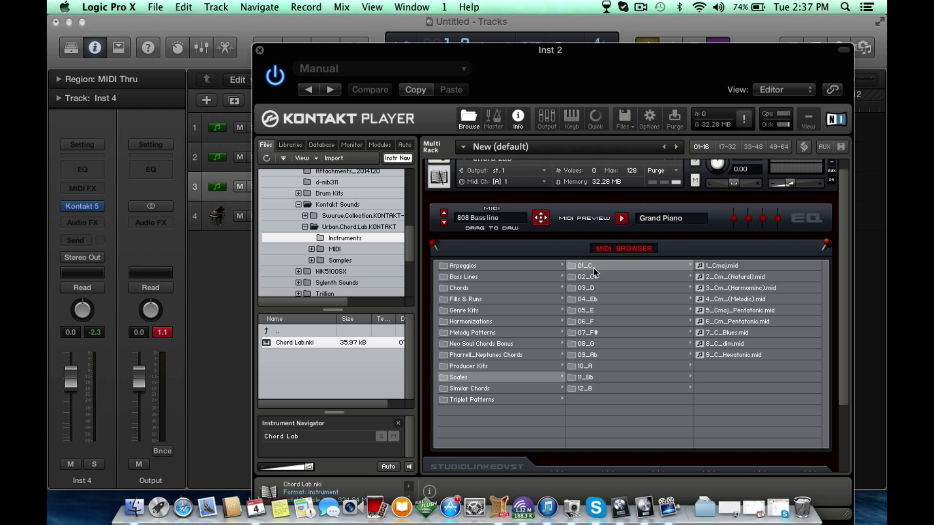
Preview the C scales from 1_Cmaj through 6_Cm_Pentatonic with the Grand Piano sound
click(722, 266)
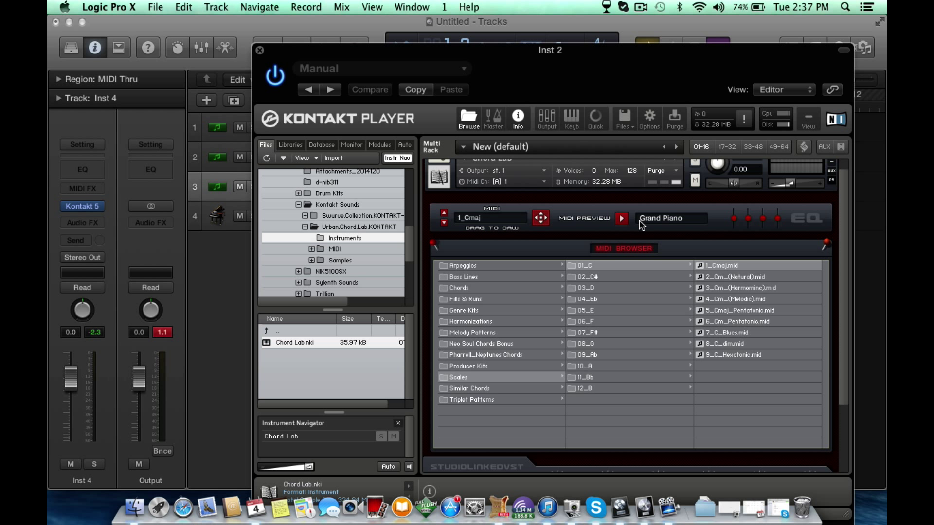
click(621, 219)
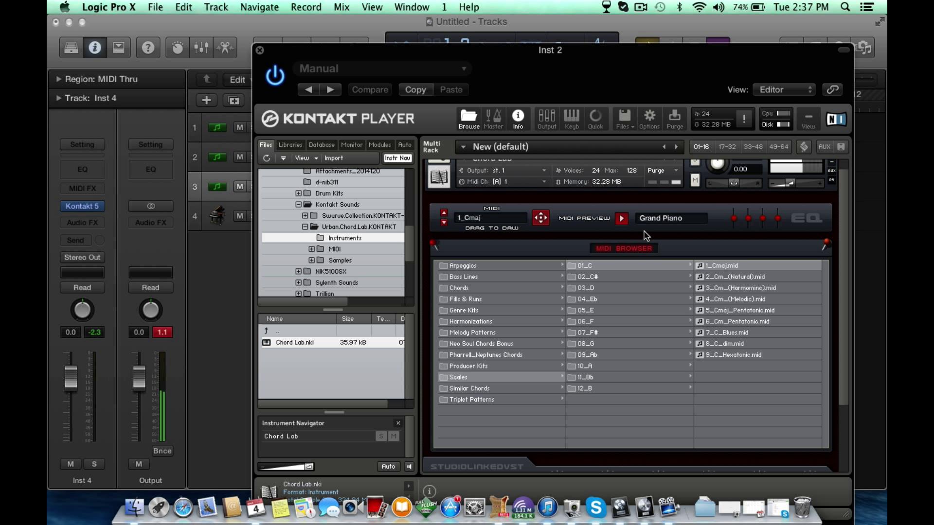
click(731, 277)
click(731, 285)
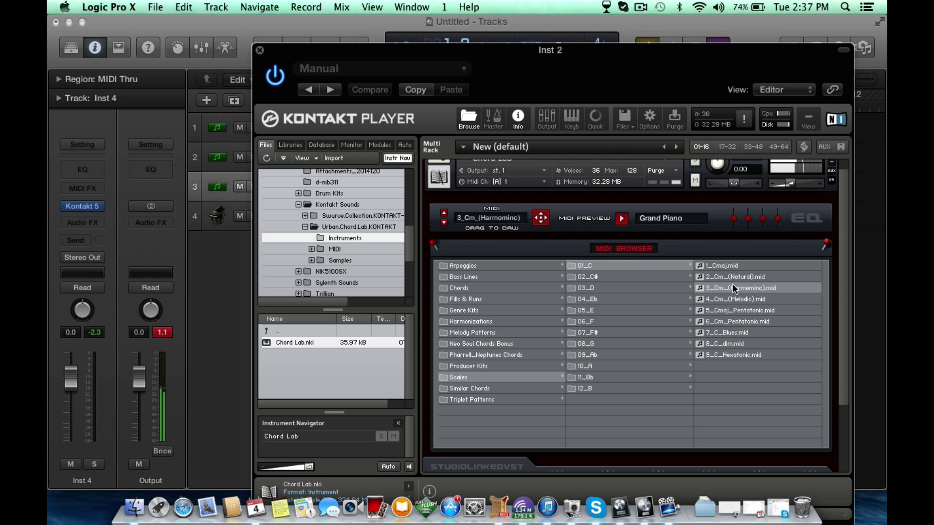
click(740, 298)
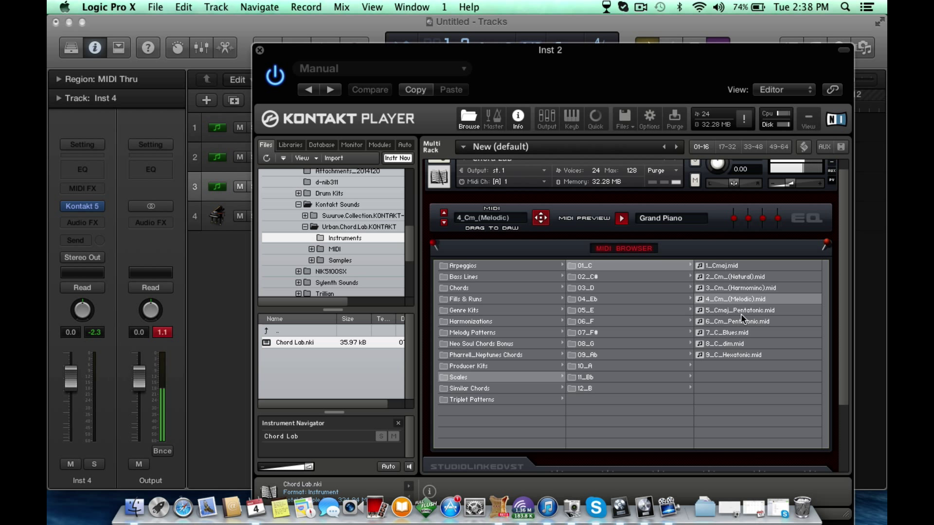
click(740, 311)
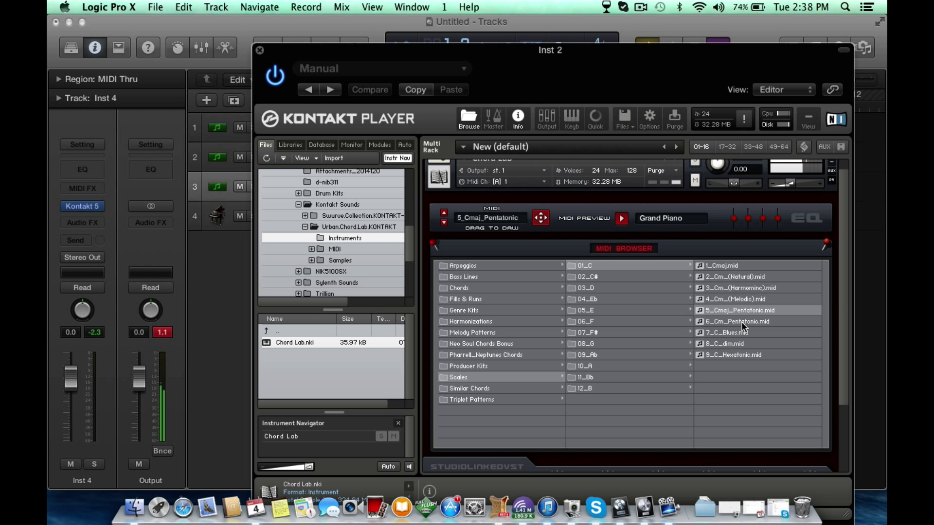
click(741, 322)
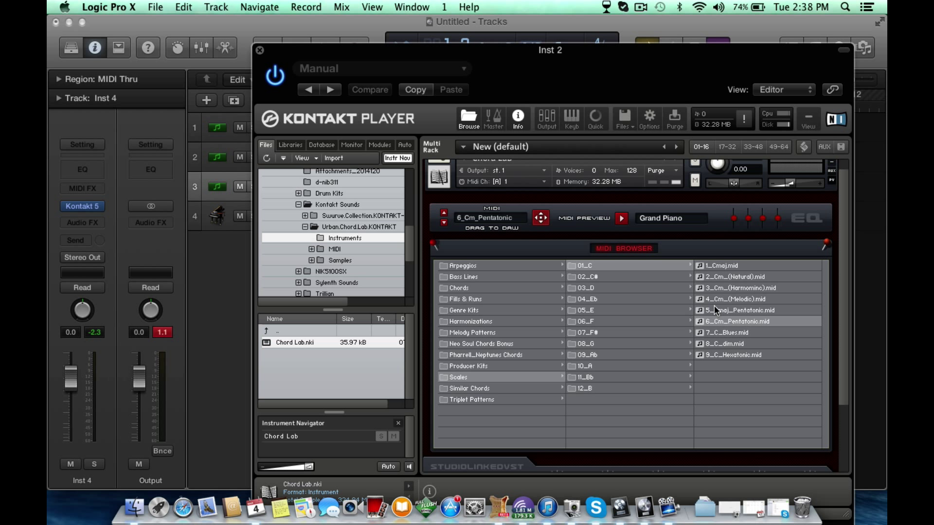
List the 01Chords files of the Similar Chords category, and open the Triplet Patterns category
click(535, 387)
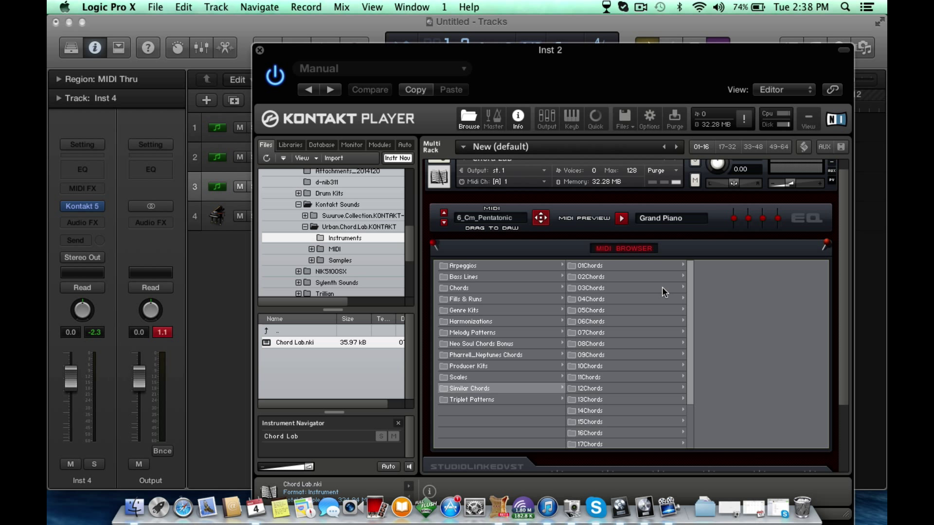
click(642, 266)
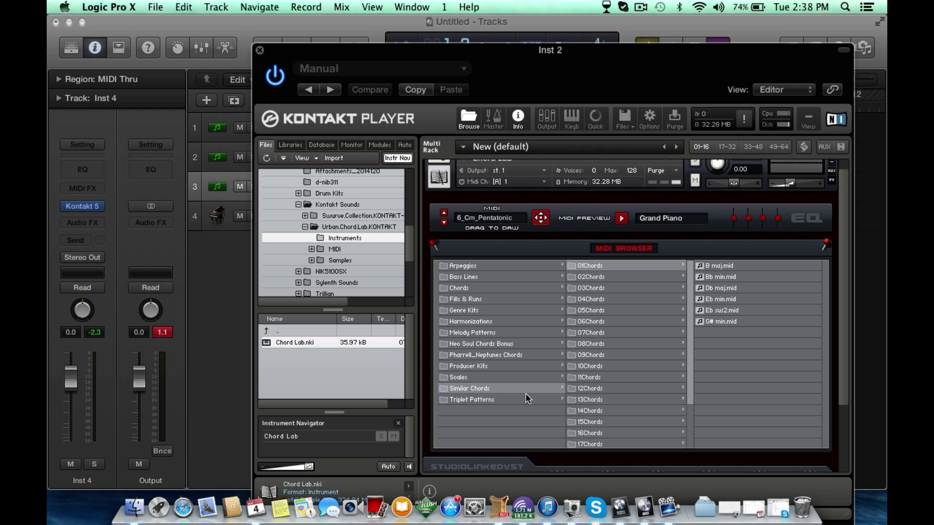
click(503, 398)
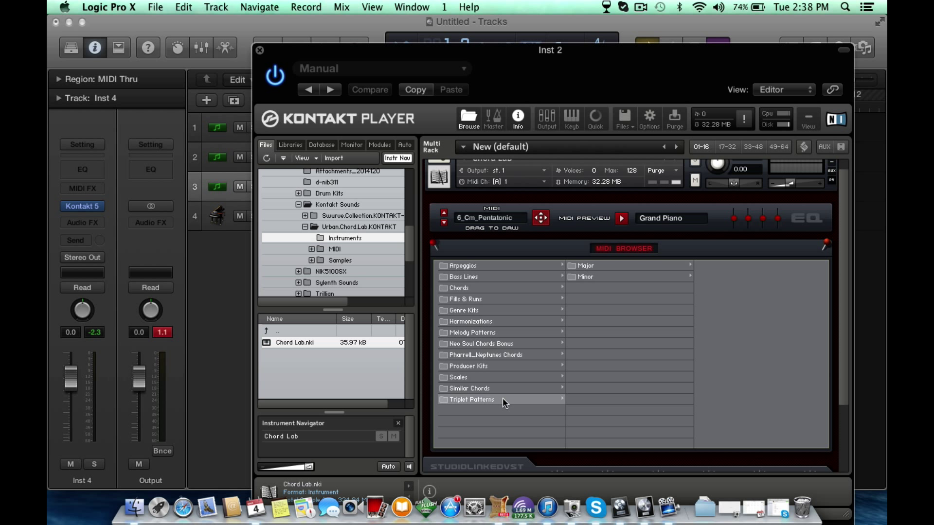